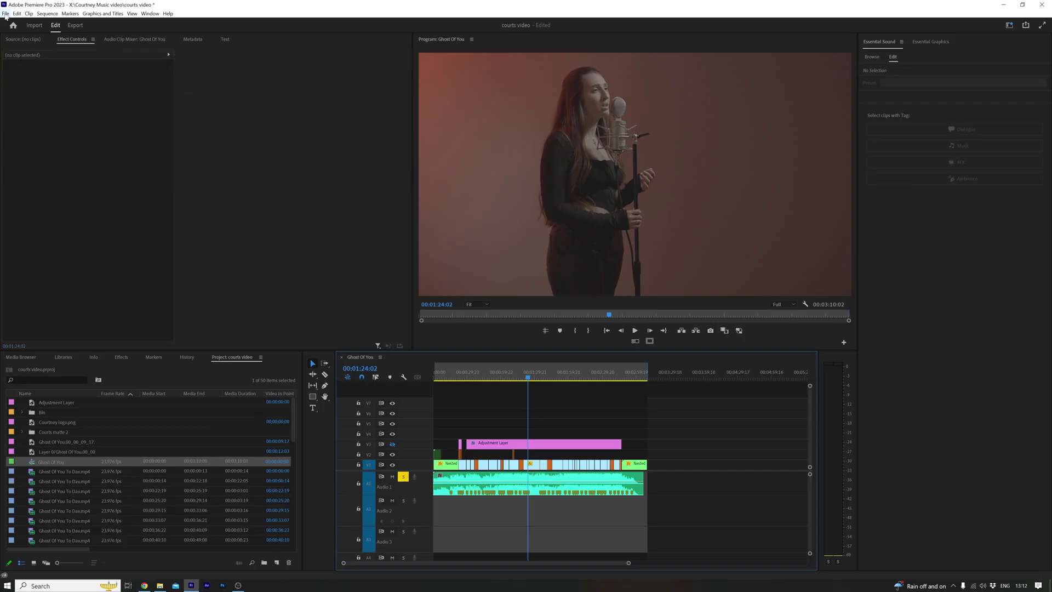
# Step: Export the Premiere Pro sequence as QuickTime with the Apple ProRes 422 codec as 'Ghost Of You To Dav2.mov'
pyautogui.click(6, 14)
pyautogui.moveTo(59, 253)
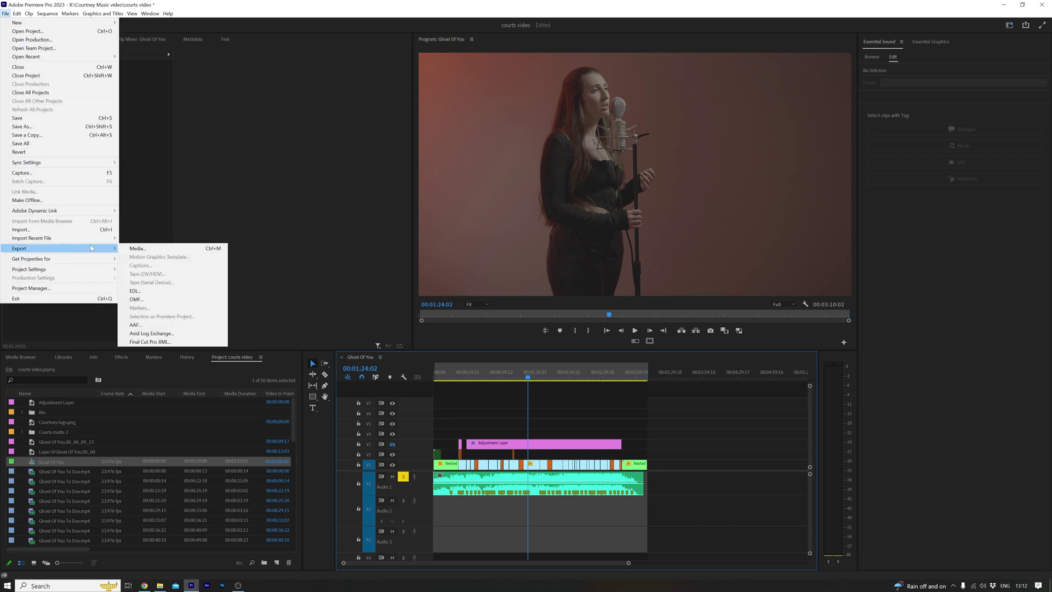
pyautogui.click(134, 250)
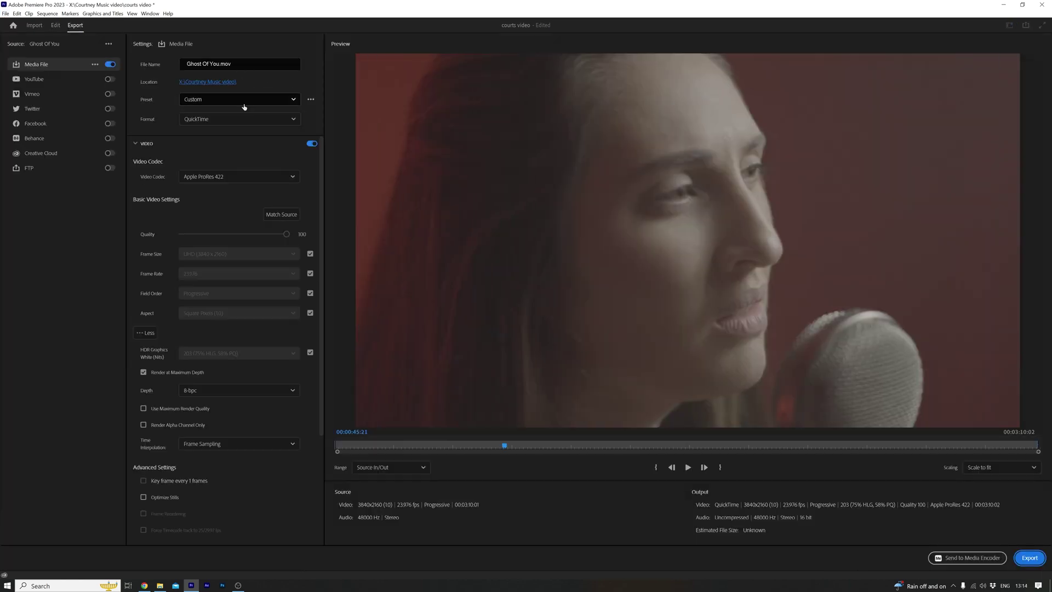
pyautogui.click(265, 119)
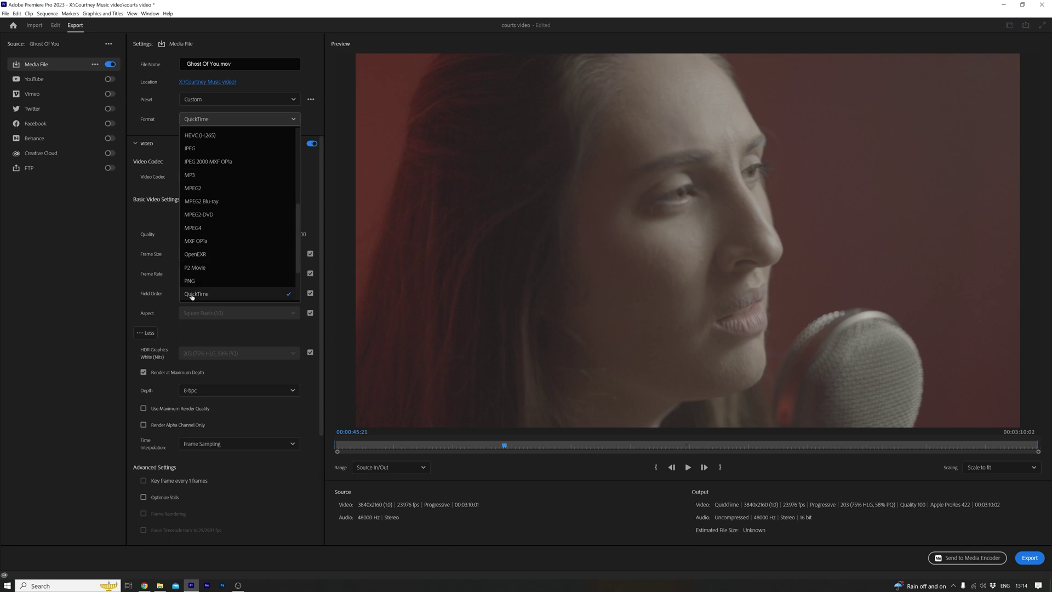
pyautogui.click(230, 294)
pyautogui.click(239, 176)
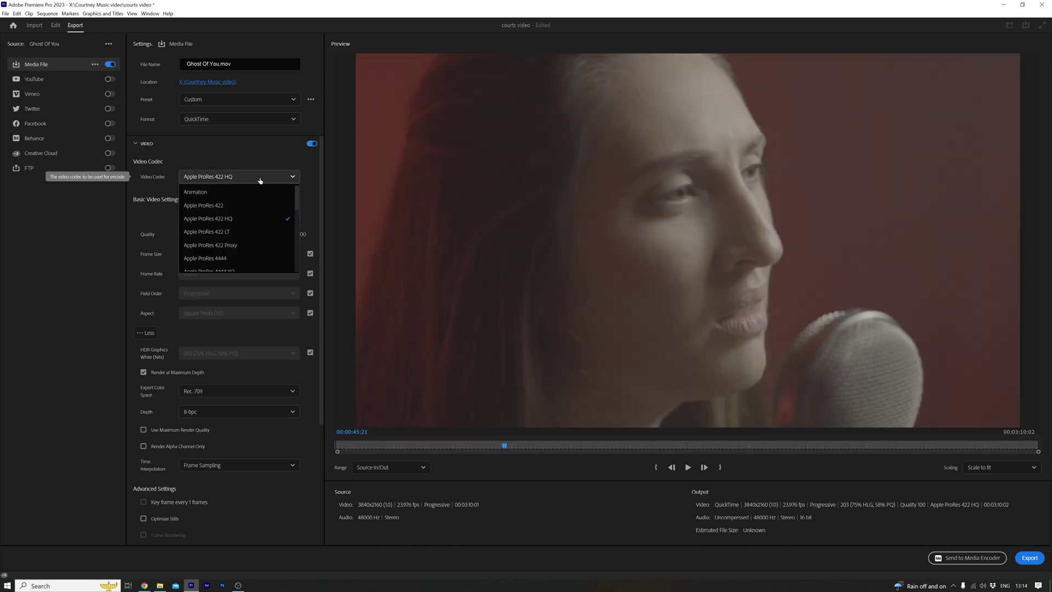
pyautogui.click(227, 206)
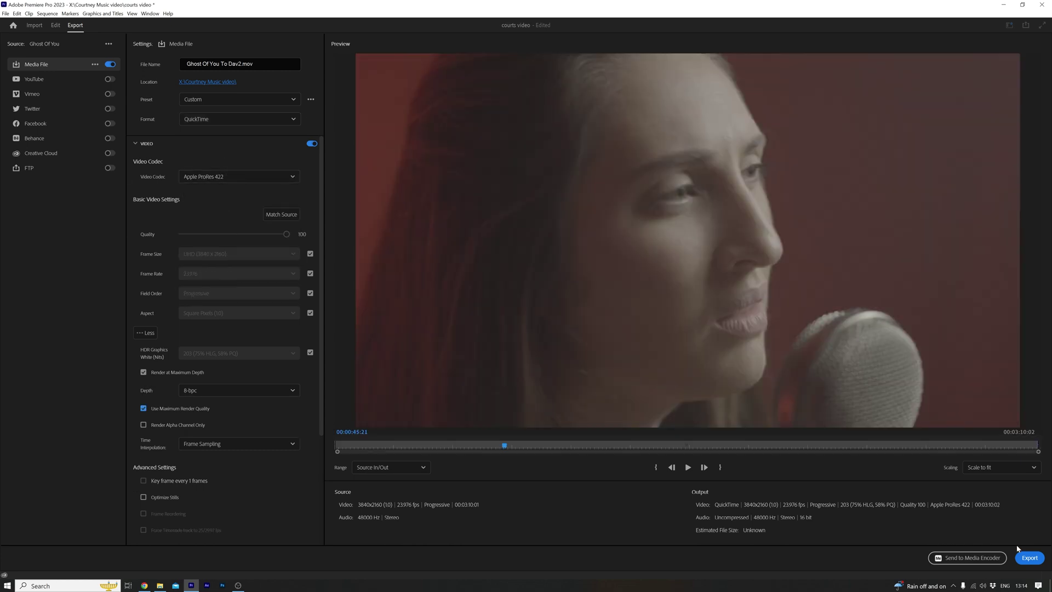
pyautogui.click(1025, 557)
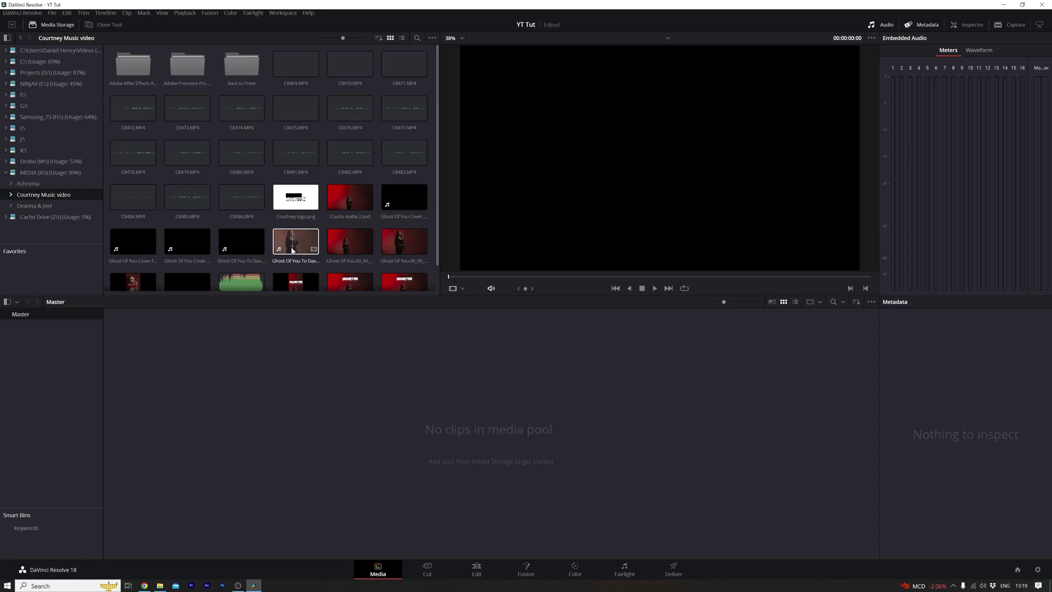
# Step: Run Auto Scene Detect on the Ghost Of You To Dav2 clip and scrub back to check the cuts
pyautogui.click(292, 250)
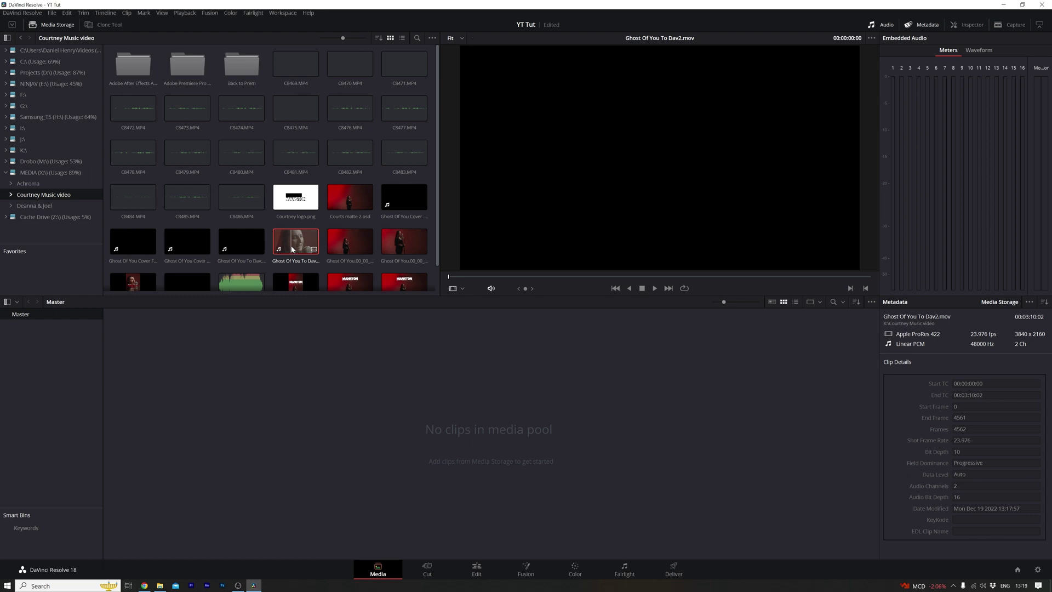
pyautogui.rightClick(292, 250)
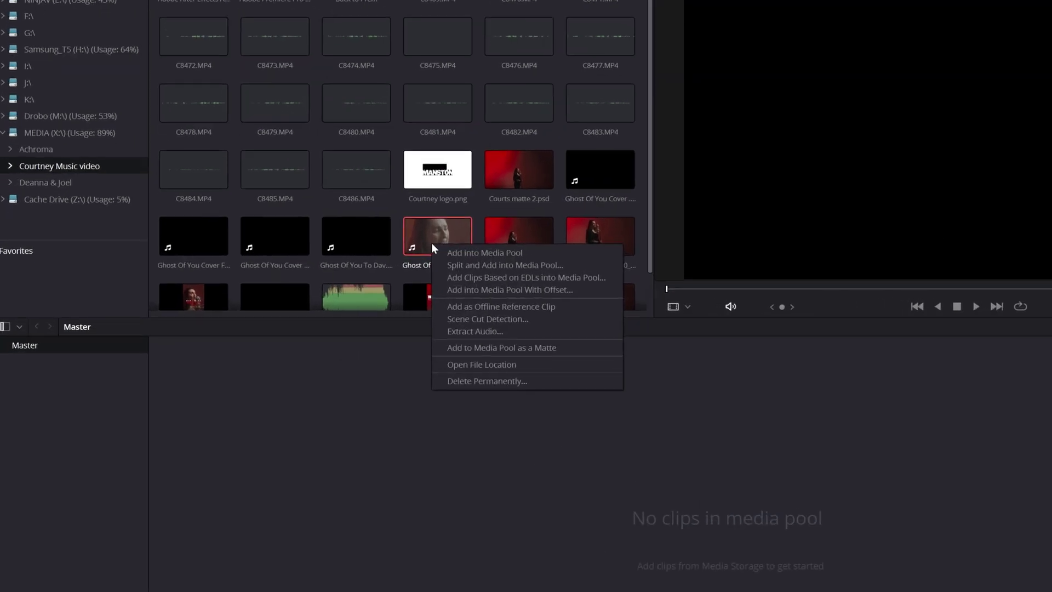
pyautogui.click(498, 319)
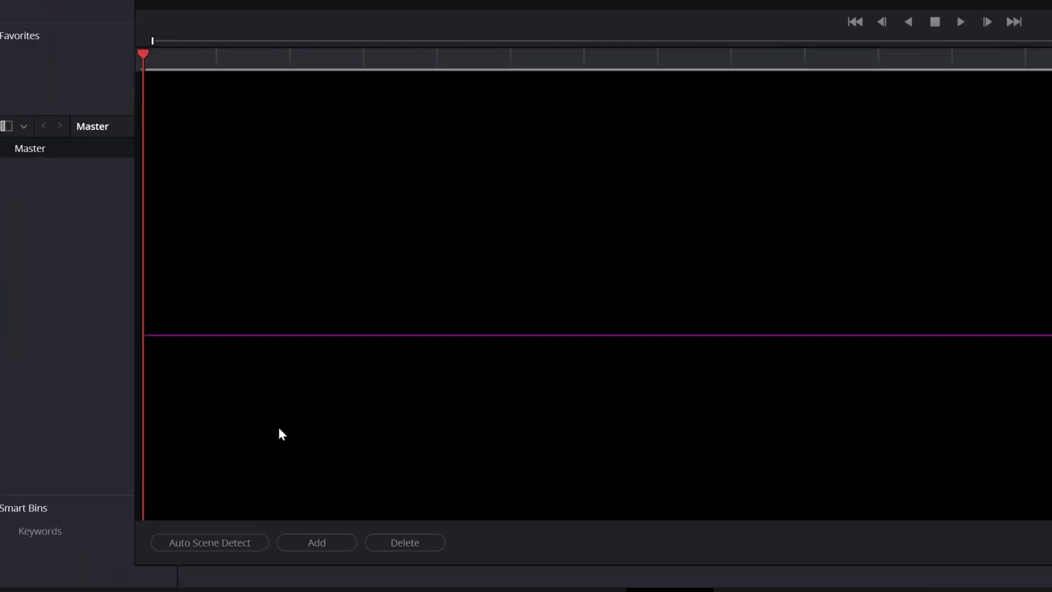
pyautogui.click(127, 535)
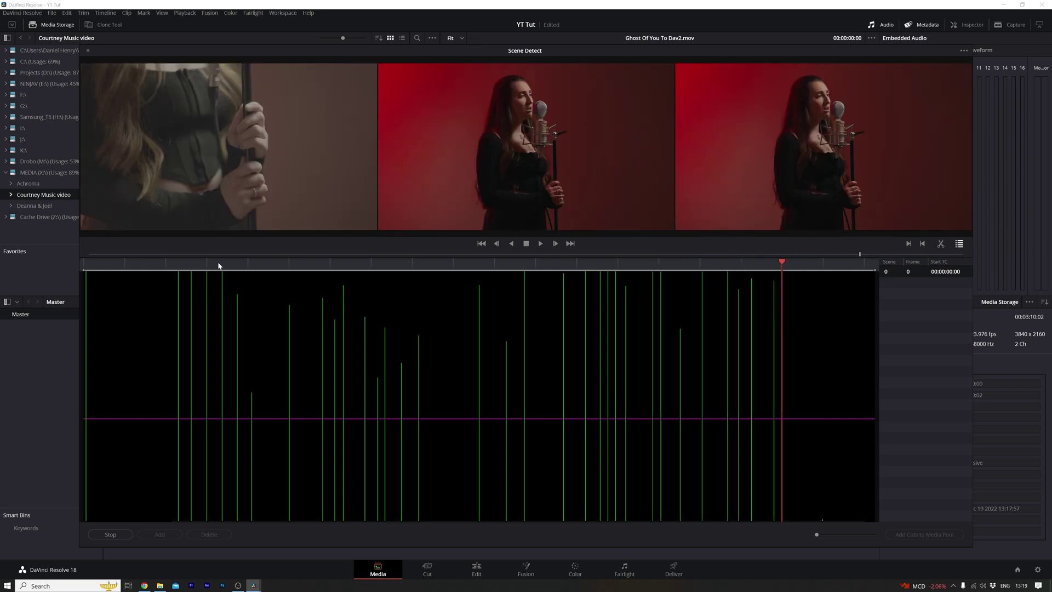
pyautogui.moveTo(218, 265); pyautogui.dragTo(383, 307)
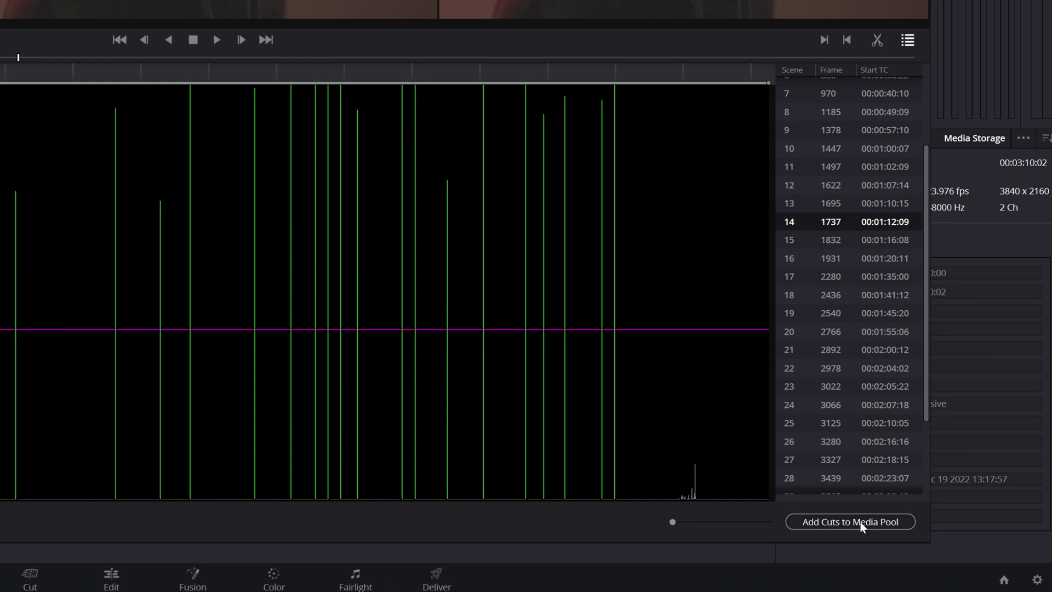
# Step: Add the detected cuts to the media pool, changing the project frame rate to match
pyautogui.click(931, 534)
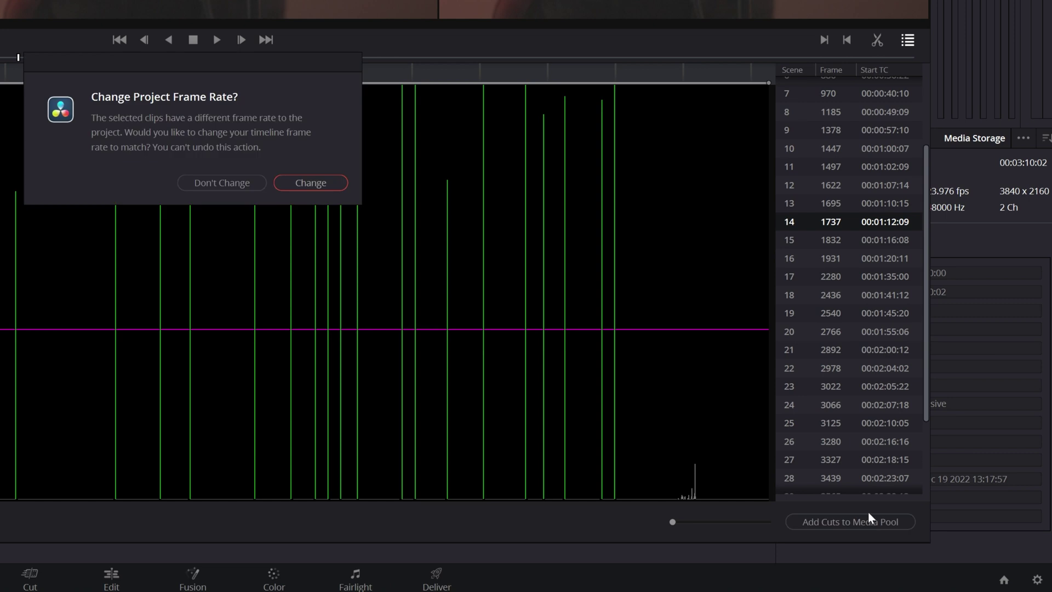
pyautogui.click(598, 326)
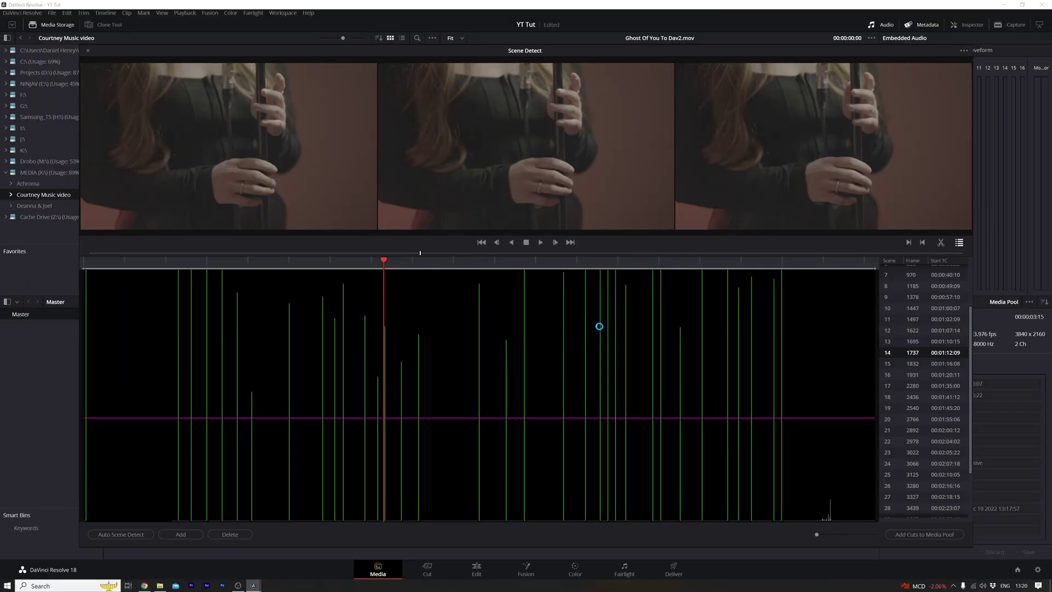
pyautogui.click(87, 50)
# Step: Select all 35 clips and create a new timeline from them named YTTut
pyautogui.click(131, 326)
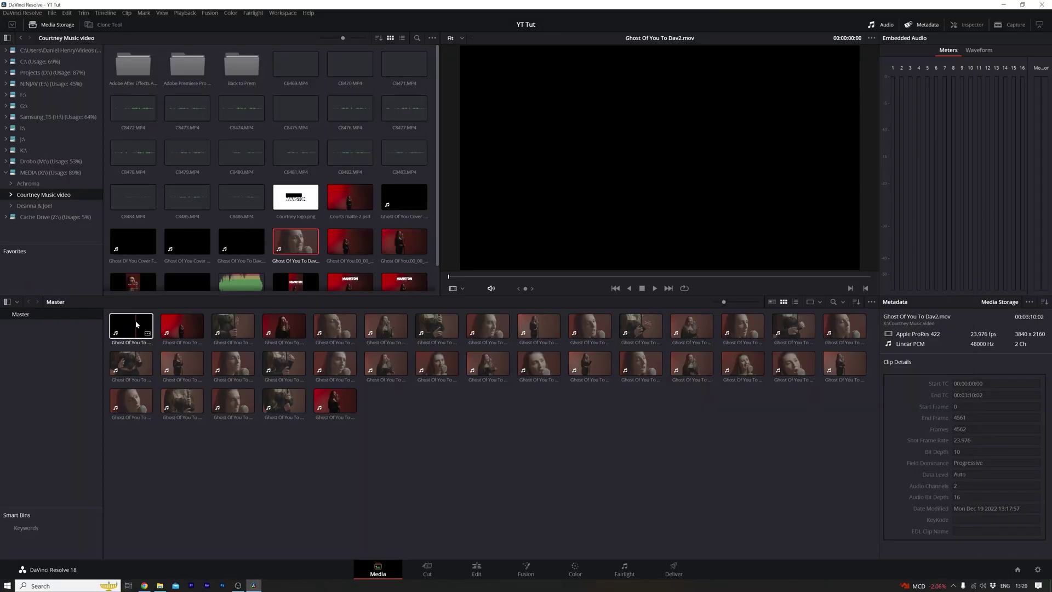
pyautogui.keyDown('shift'); pyautogui.click(331, 407); pyautogui.keyUp('shift')
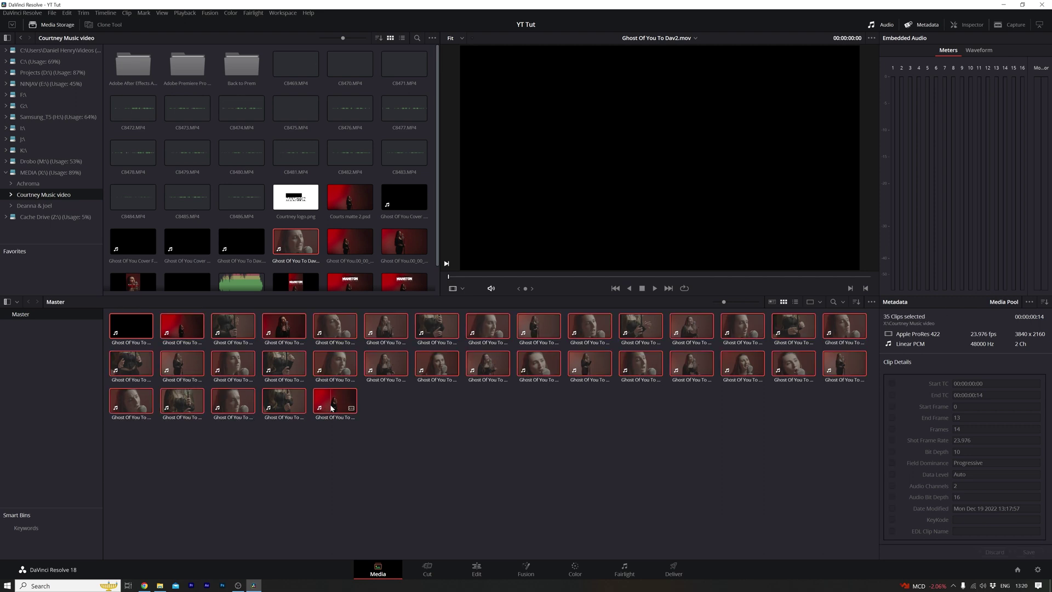
pyautogui.rightClick(331, 407)
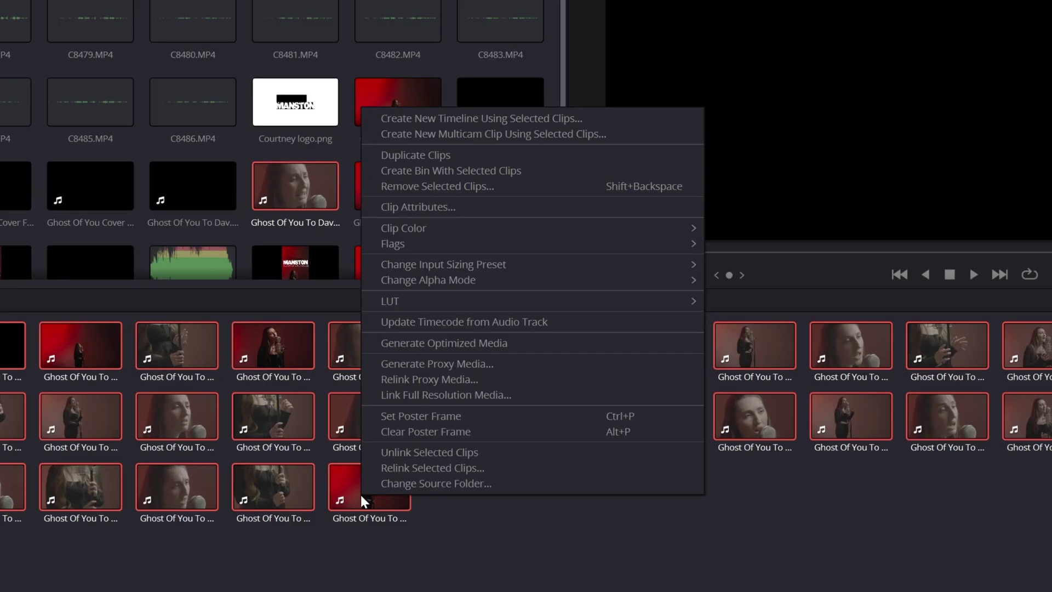
pyautogui.click(539, 121)
pyautogui.write('Y')
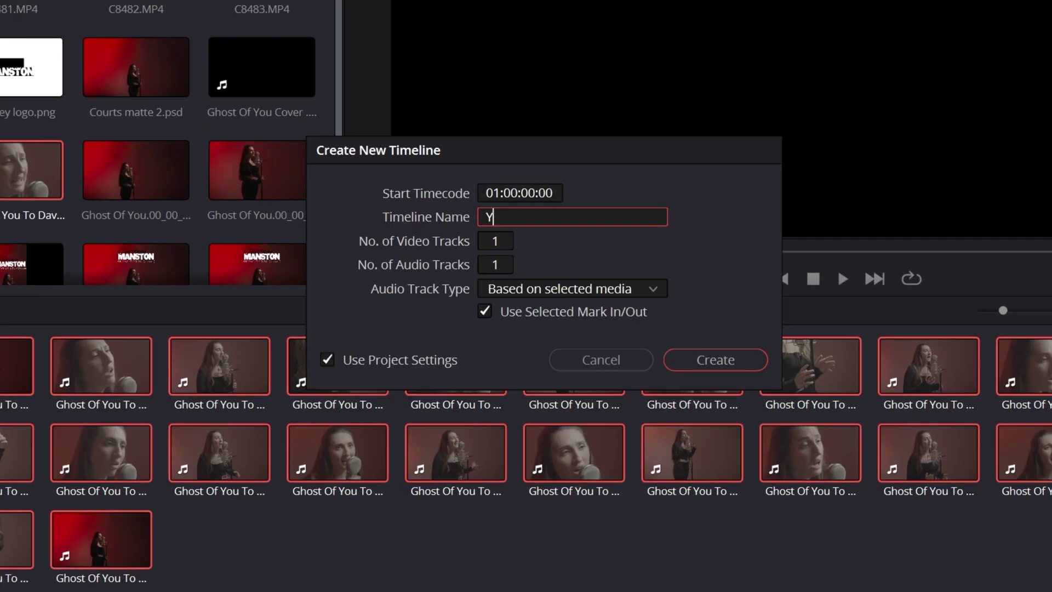
pyautogui.write('TTut')
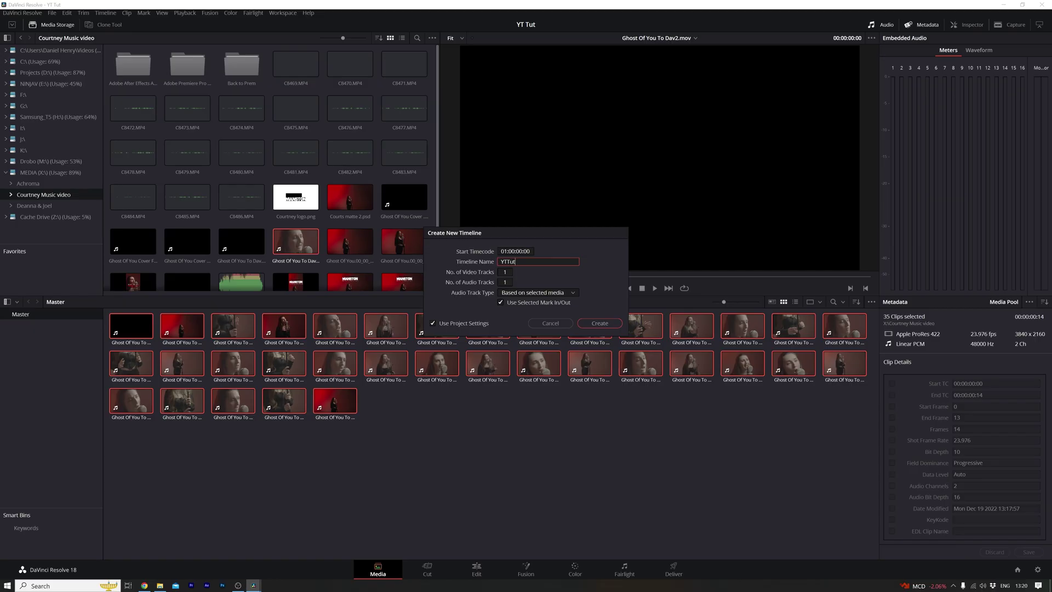
pyautogui.click(600, 323)
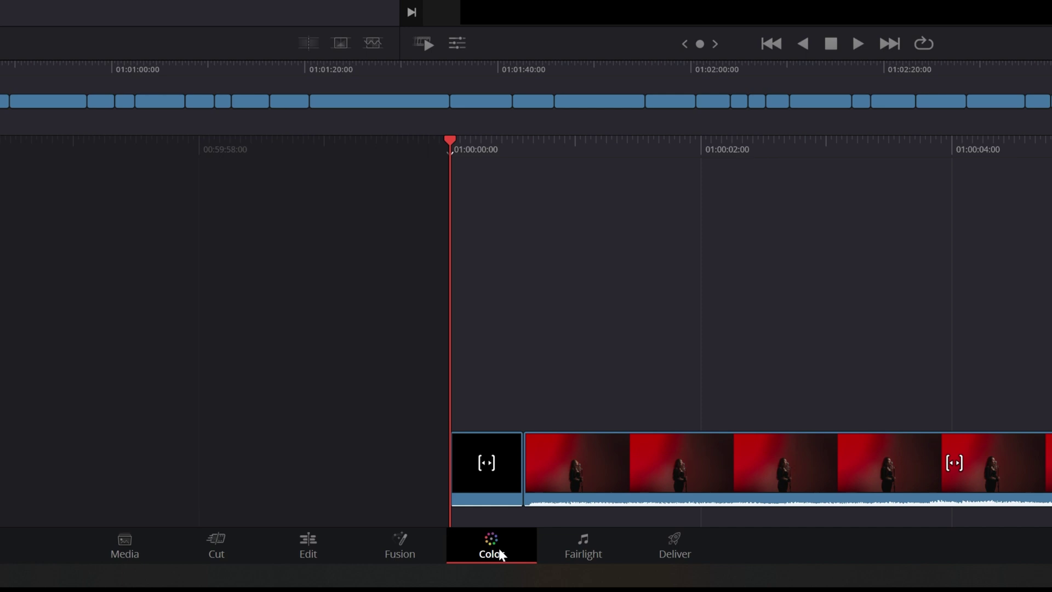
# Step: Switch to the Color page and open Project Settings to check colour management
pyautogui.click(579, 573)
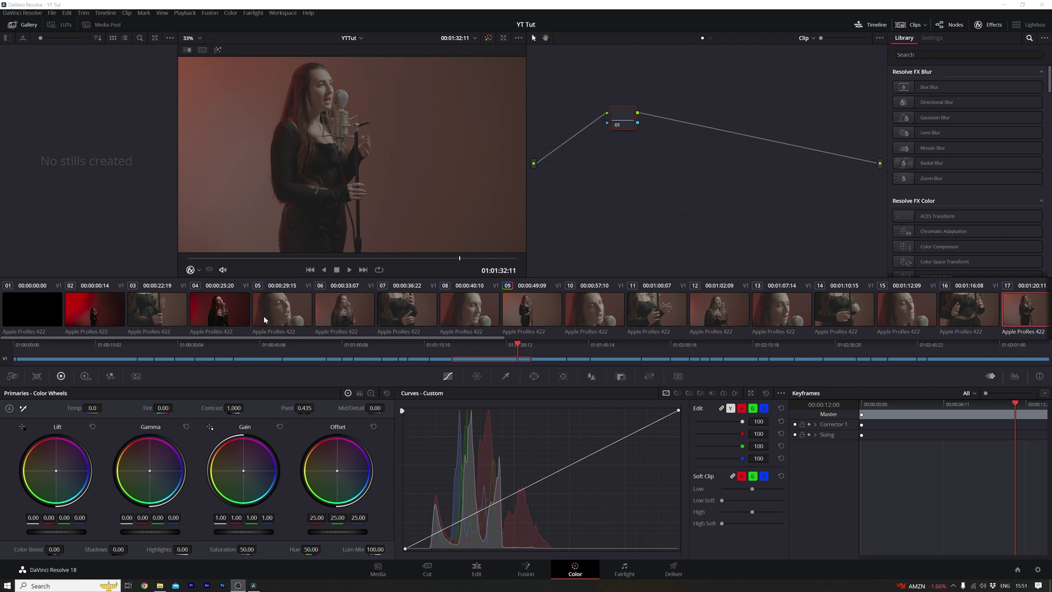
pyautogui.click(1038, 569)
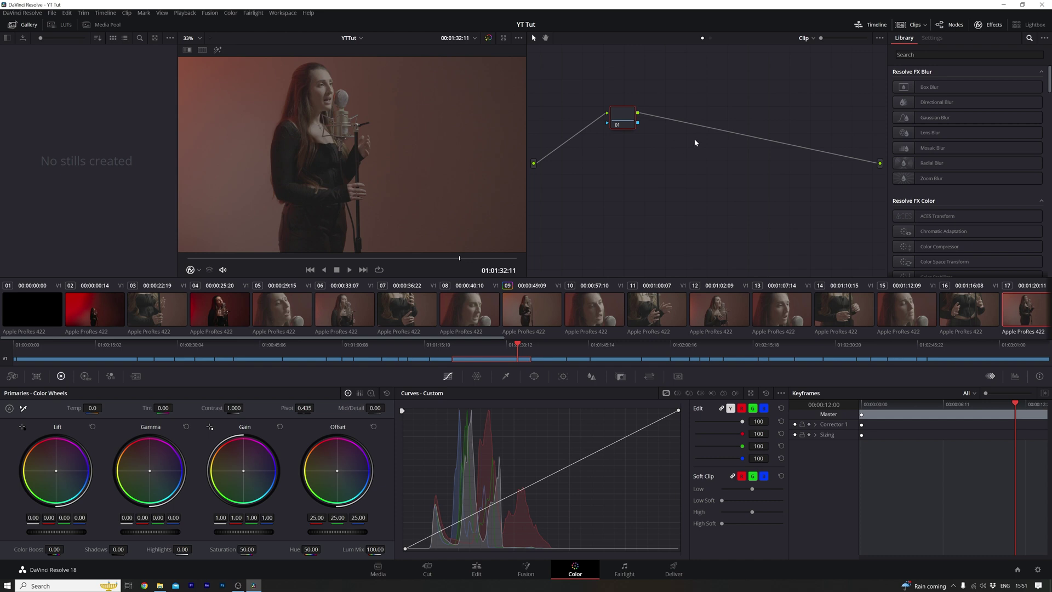
# Step: Add two serial nodes after node 01 and arrange them in the node graph
pyautogui.hotkey('alt', 's')
pyautogui.hotkey('alt', 's')
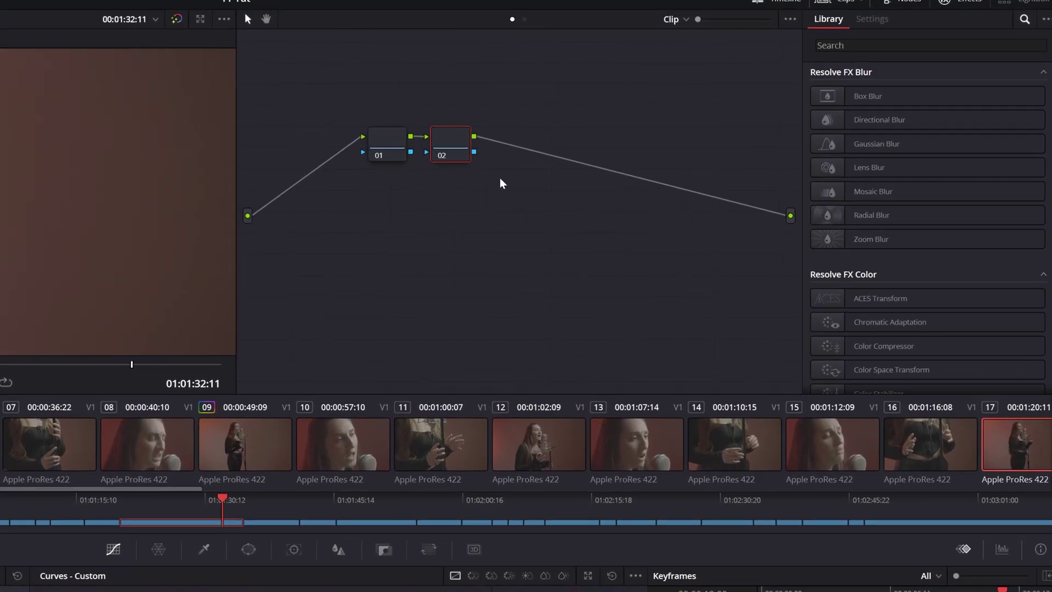
pyautogui.moveTo(522, 151); pyautogui.dragTo(672, 150)
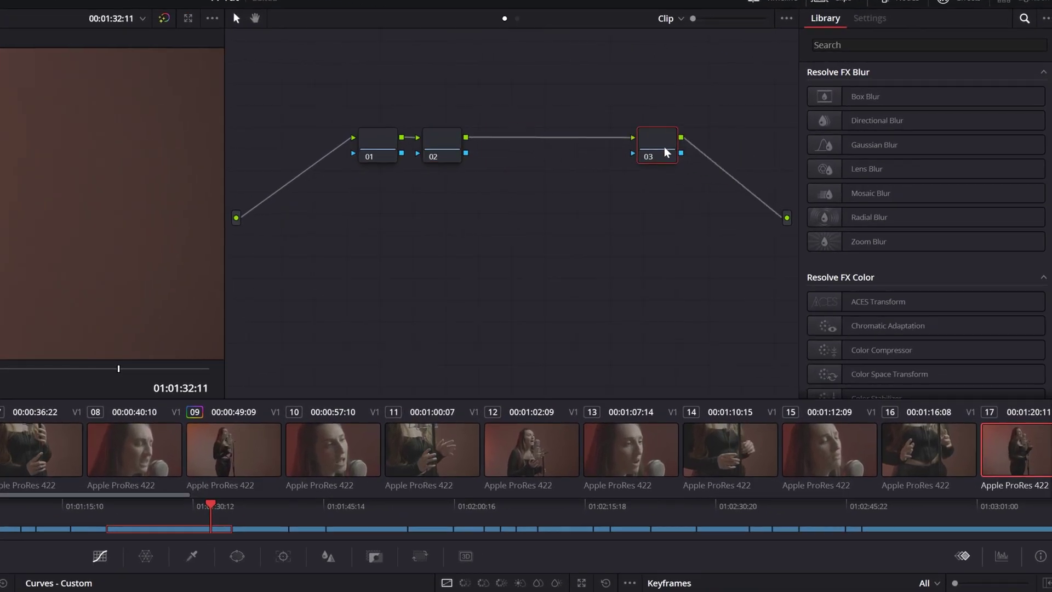
pyautogui.moveTo(442, 141); pyautogui.dragTo(535, 133)
# Step: Give node 01 an ACES Transform from Sony SLog3 SGamut3Cine to ACEScct - CSC
pyautogui.click(377, 146)
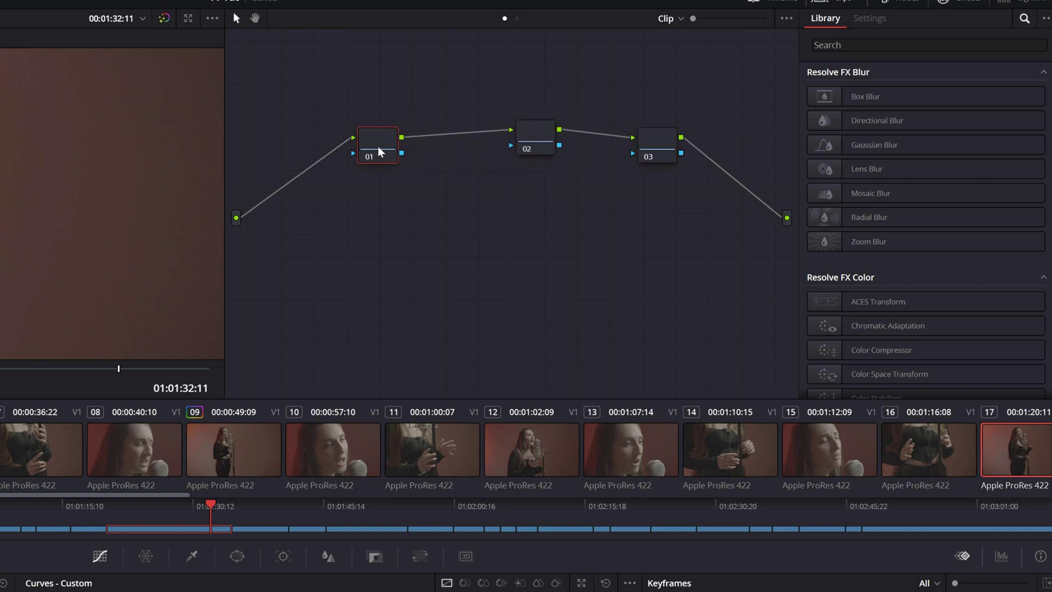
pyautogui.moveTo(902, 303); pyautogui.dragTo(373, 146)
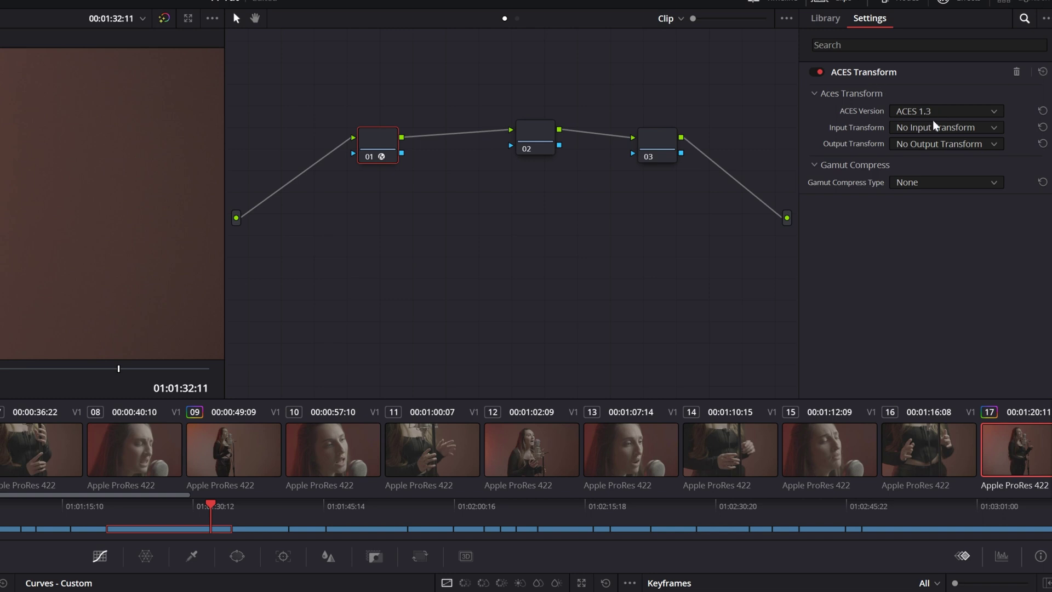
pyautogui.click(935, 127)
pyautogui.scroll(-5, 965, 192)
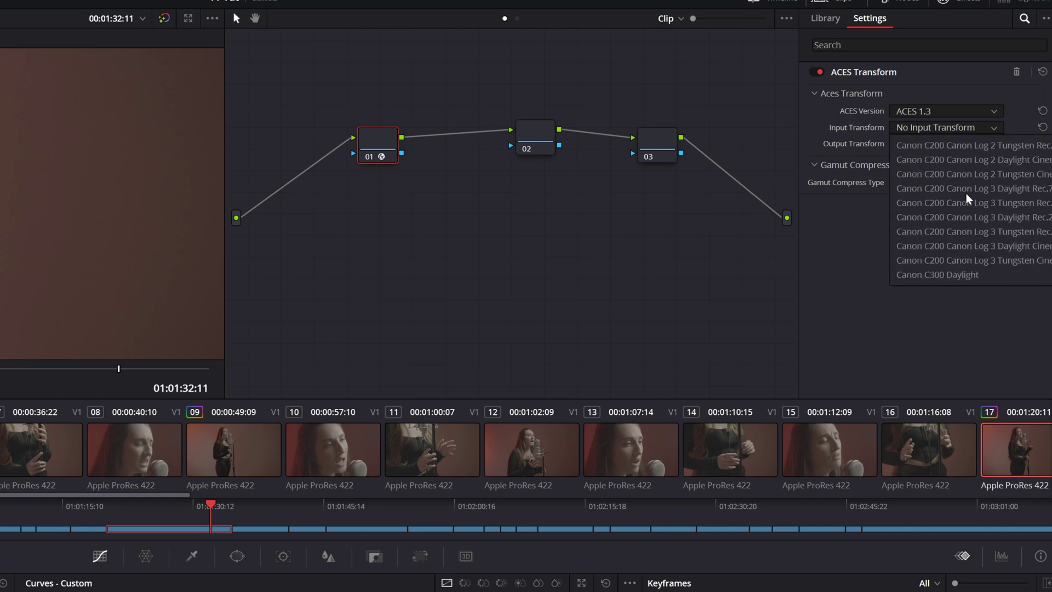
pyautogui.scroll(-10, 965, 193)
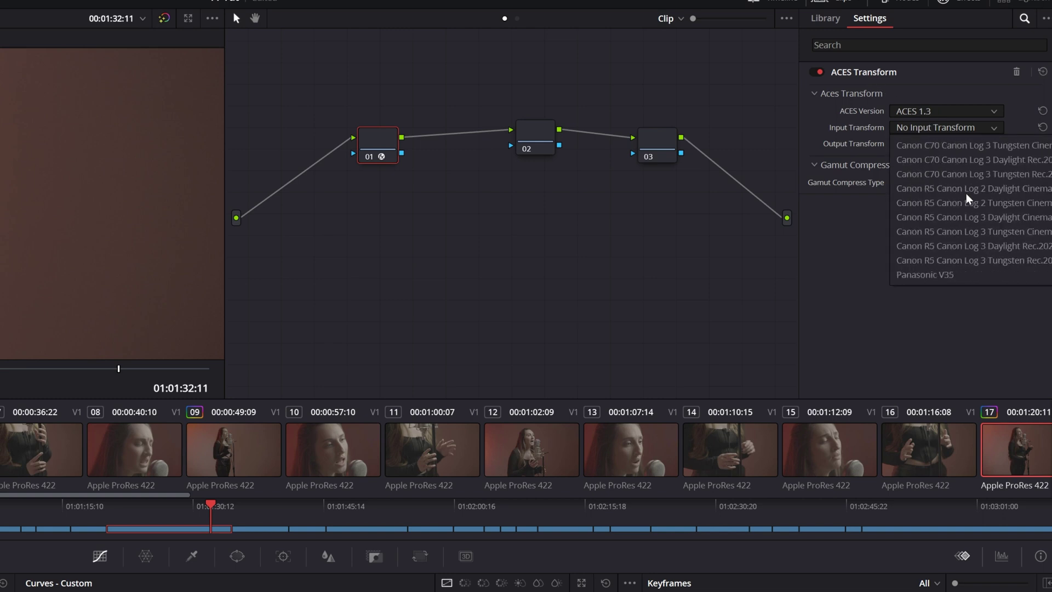
pyautogui.scroll(-10, 965, 192)
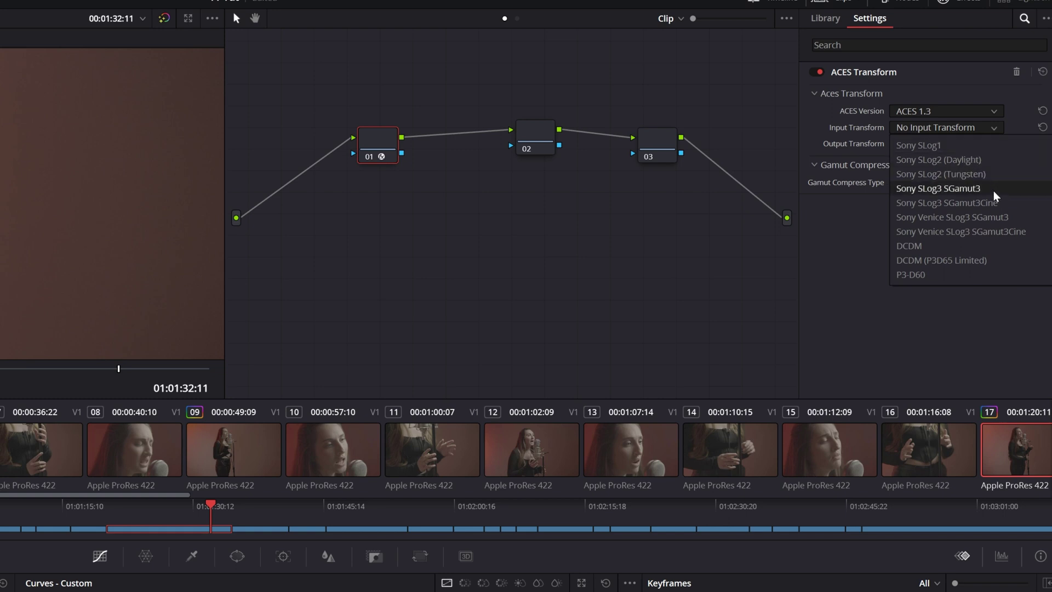
pyautogui.click(995, 203)
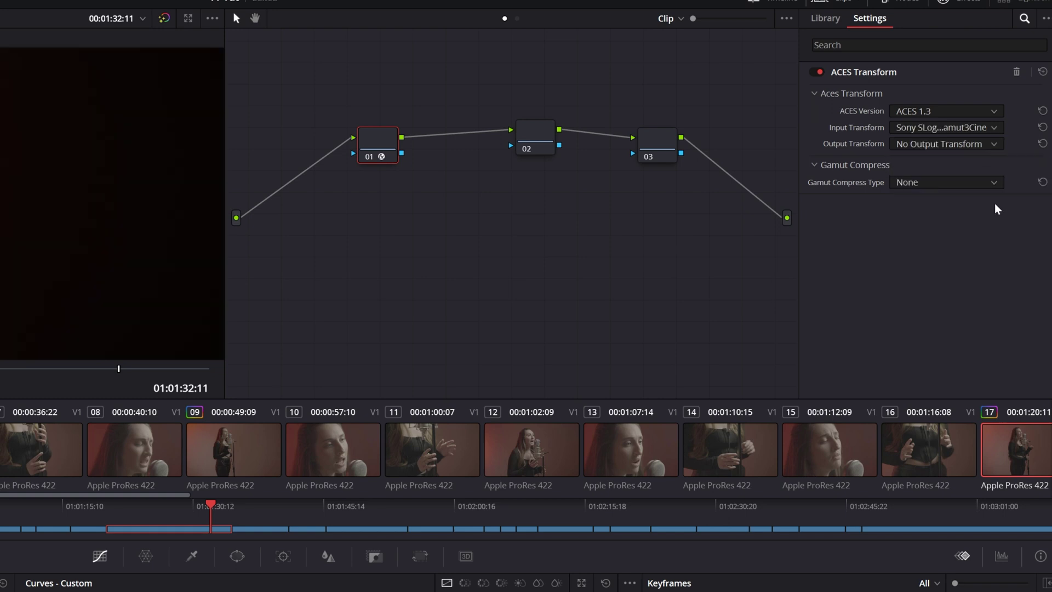
pyautogui.click(975, 140)
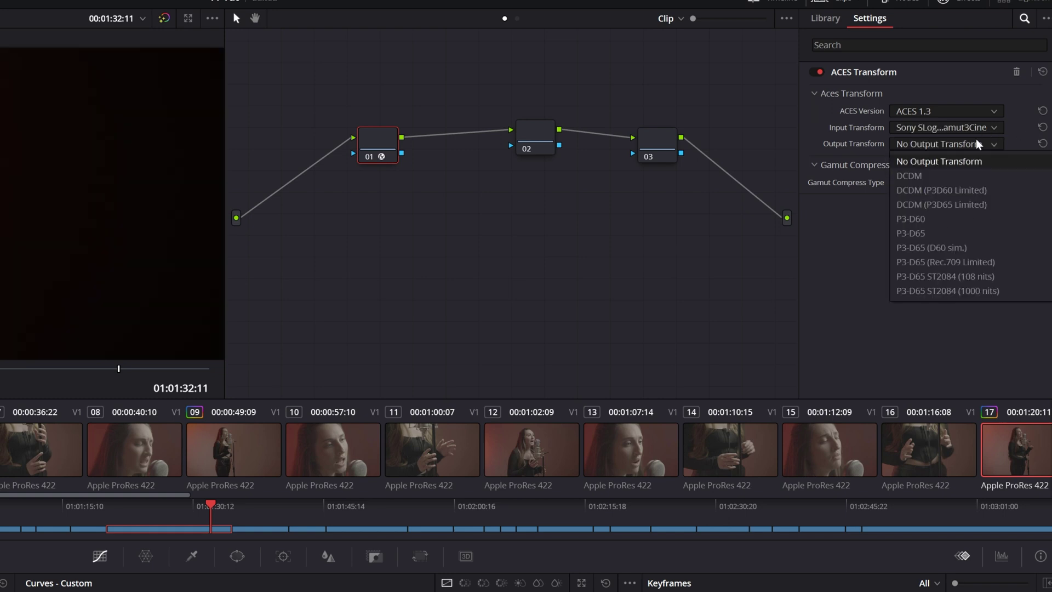
pyautogui.scroll(-5, 972, 229)
pyautogui.scroll(-3, 971, 233)
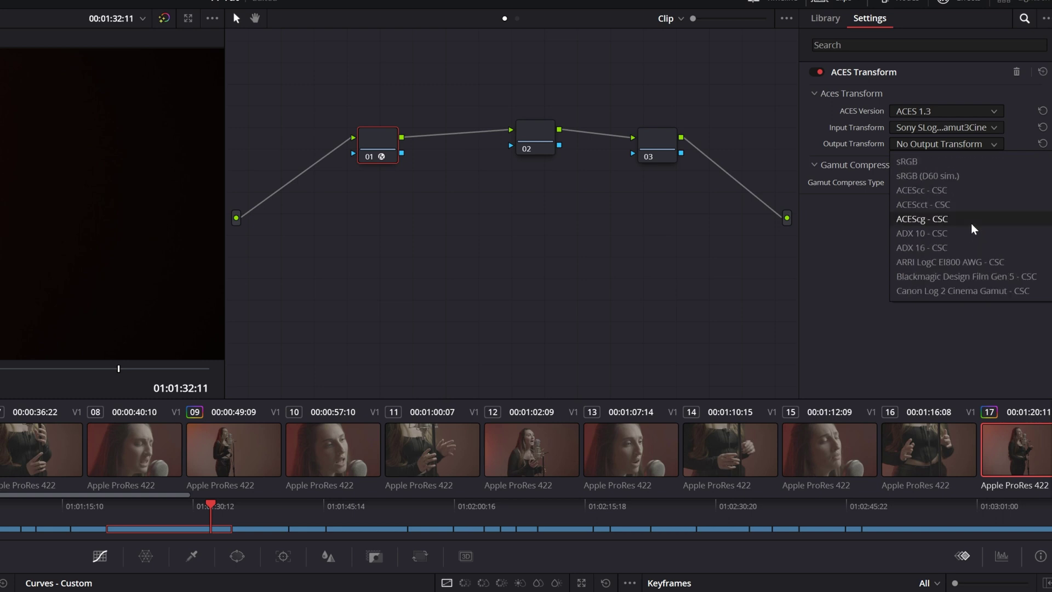
pyautogui.click(915, 205)
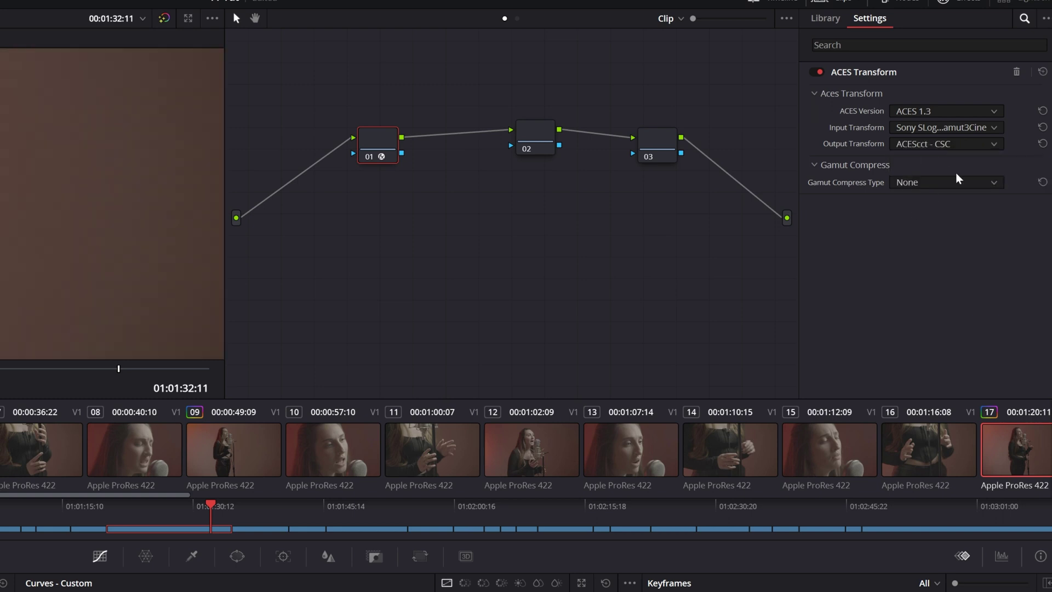
pyautogui.hotkey('shift', '9')
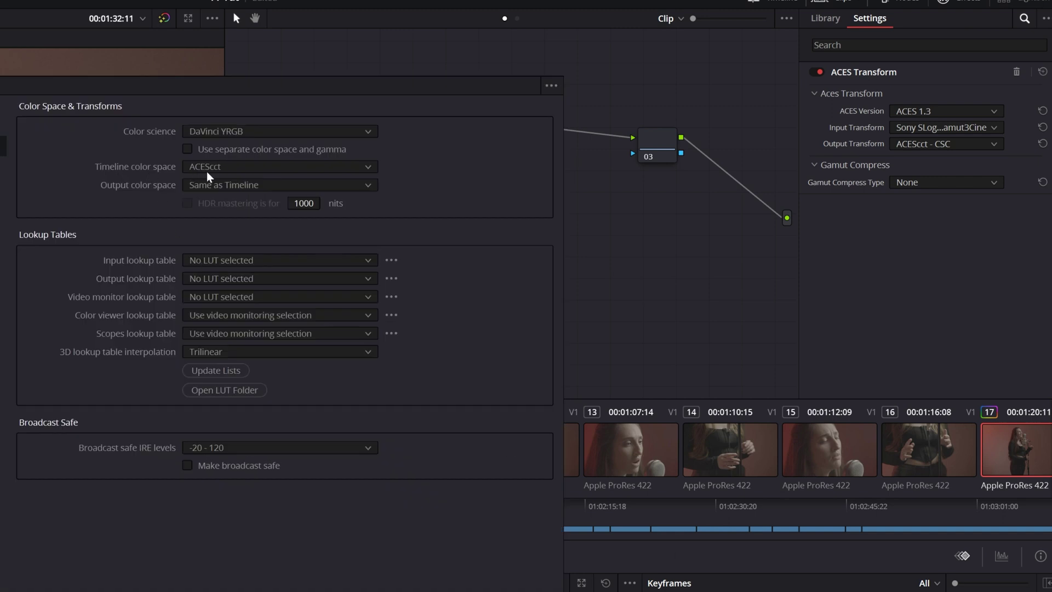
pyautogui.press('Escape')
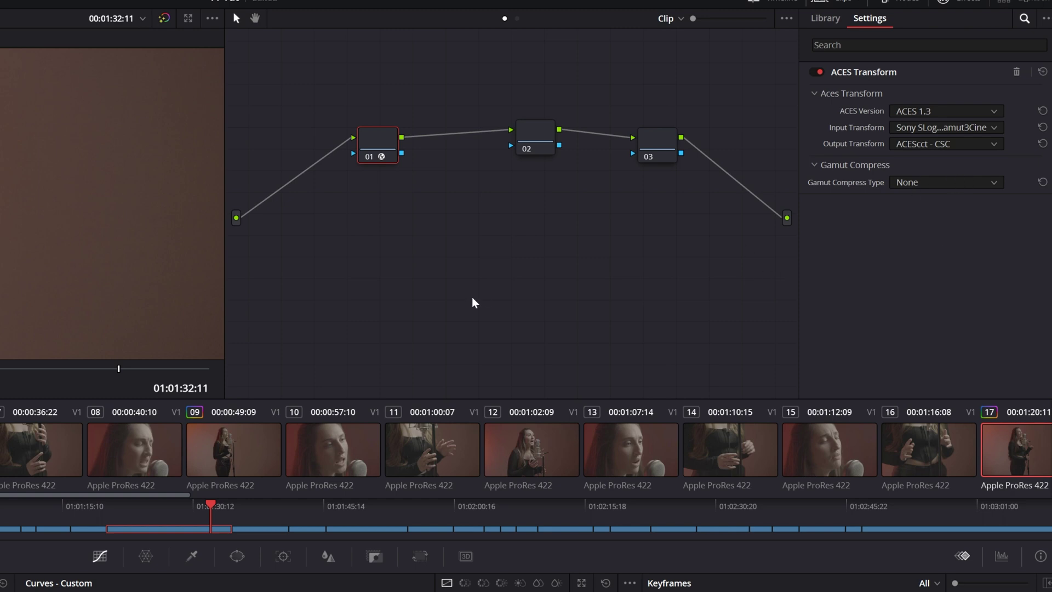
# Step: Add an ACES Transform on node 03 from ACEScct - CSC to Rec.709 and save the project
pyautogui.click(655, 145)
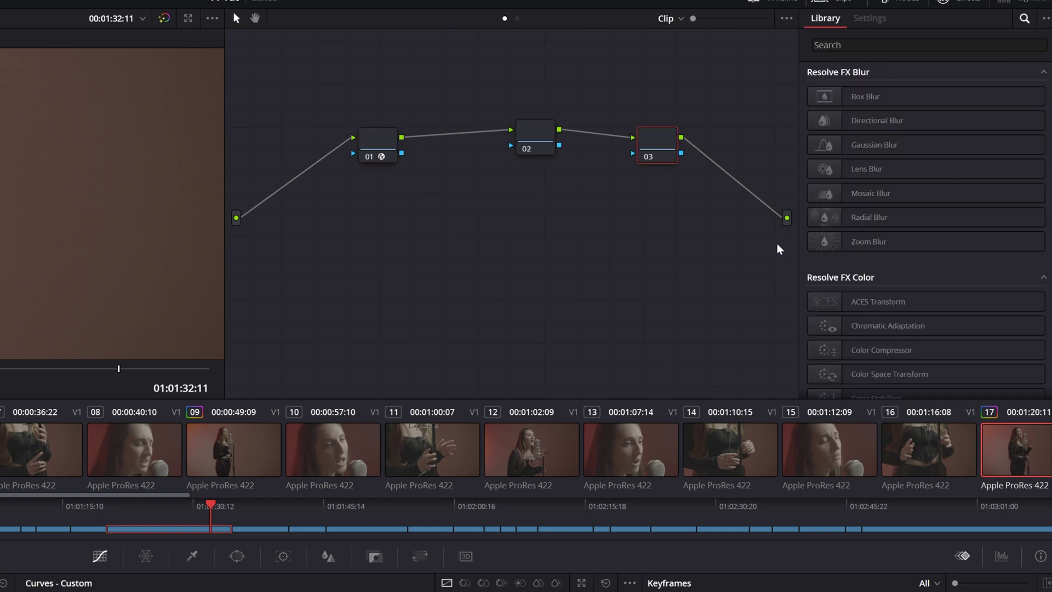
pyautogui.moveTo(658, 144); pyautogui.dragTo(658, 145)
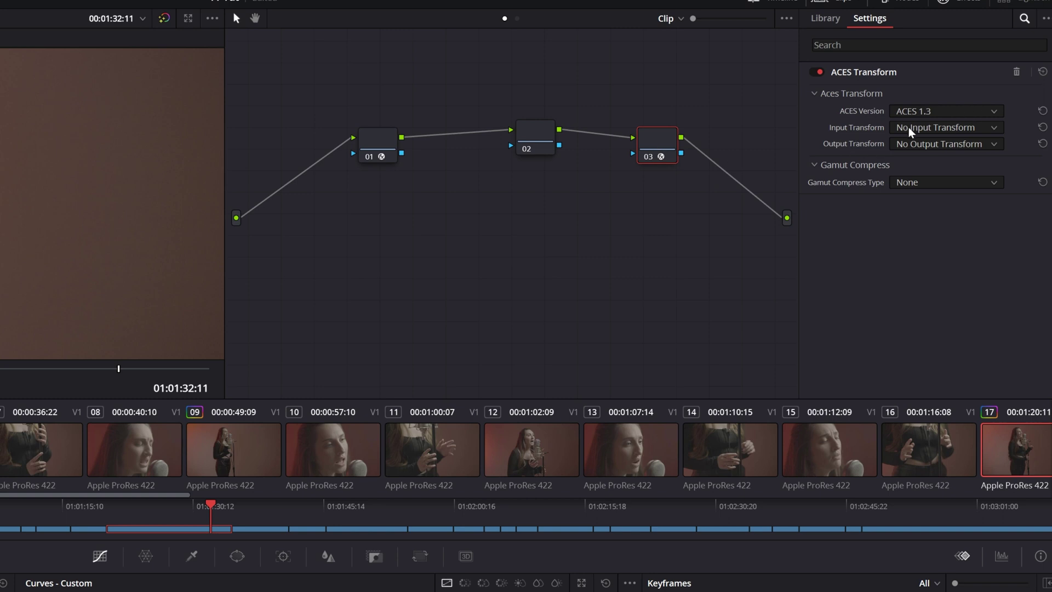
pyautogui.click(932, 128)
pyautogui.scroll(-8, 967, 218)
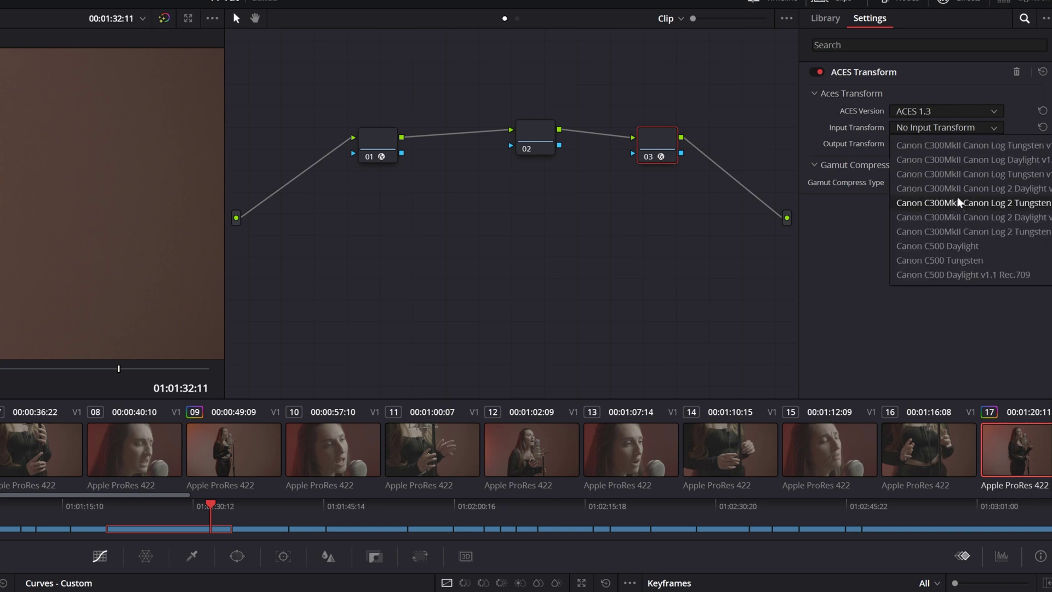
pyautogui.scroll(-10, 958, 202)
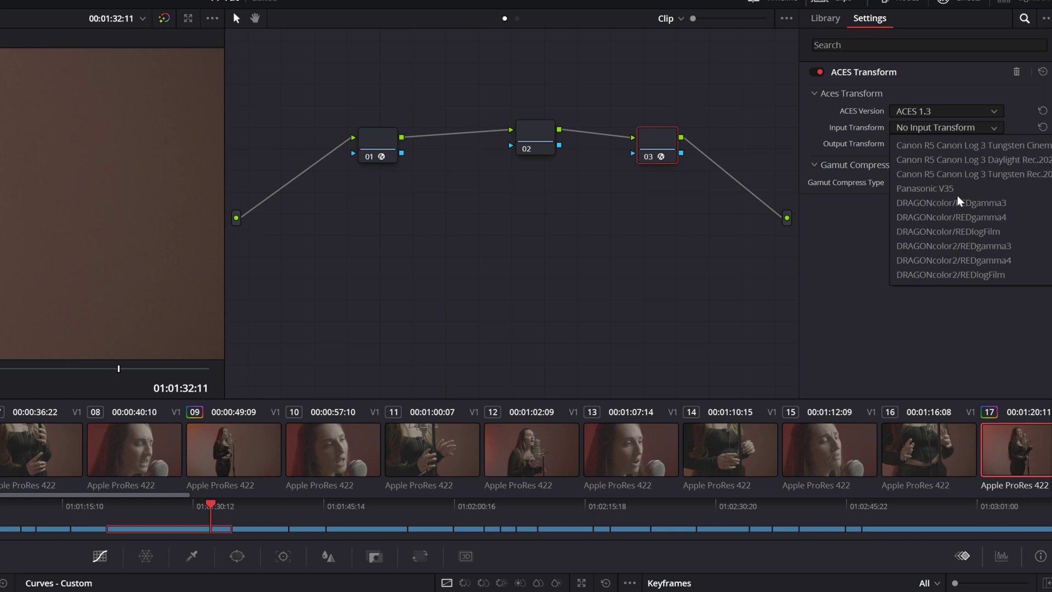
pyautogui.scroll(-12, 958, 196)
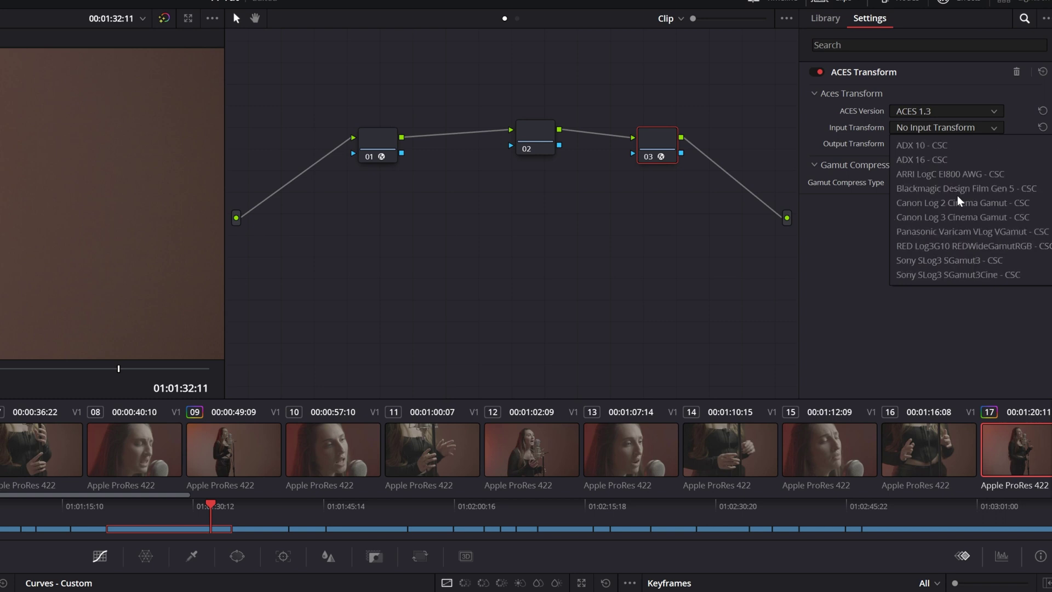
pyautogui.scroll(3, 957, 195)
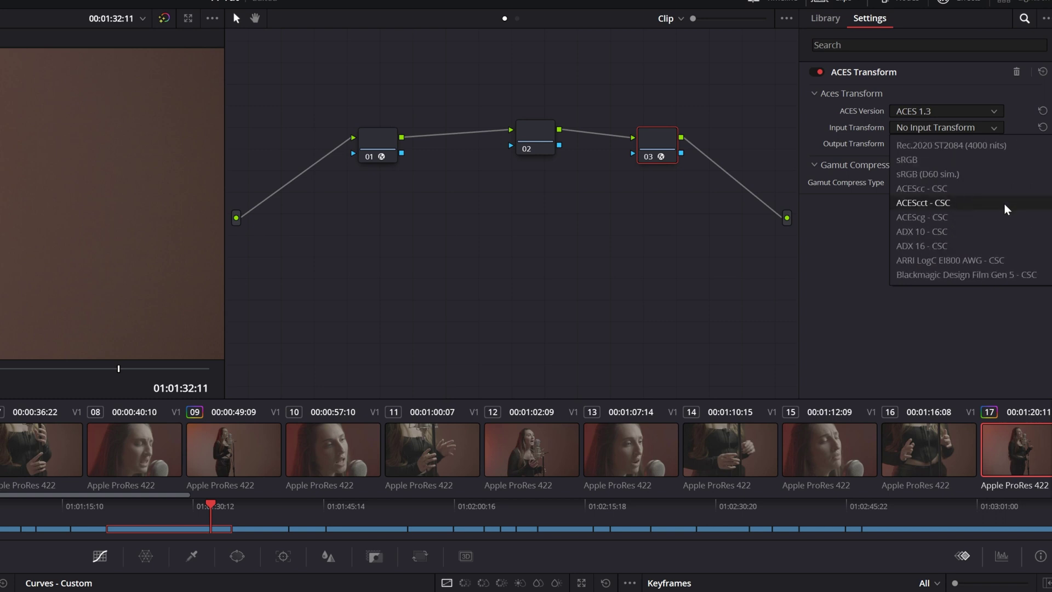
pyautogui.click(934, 204)
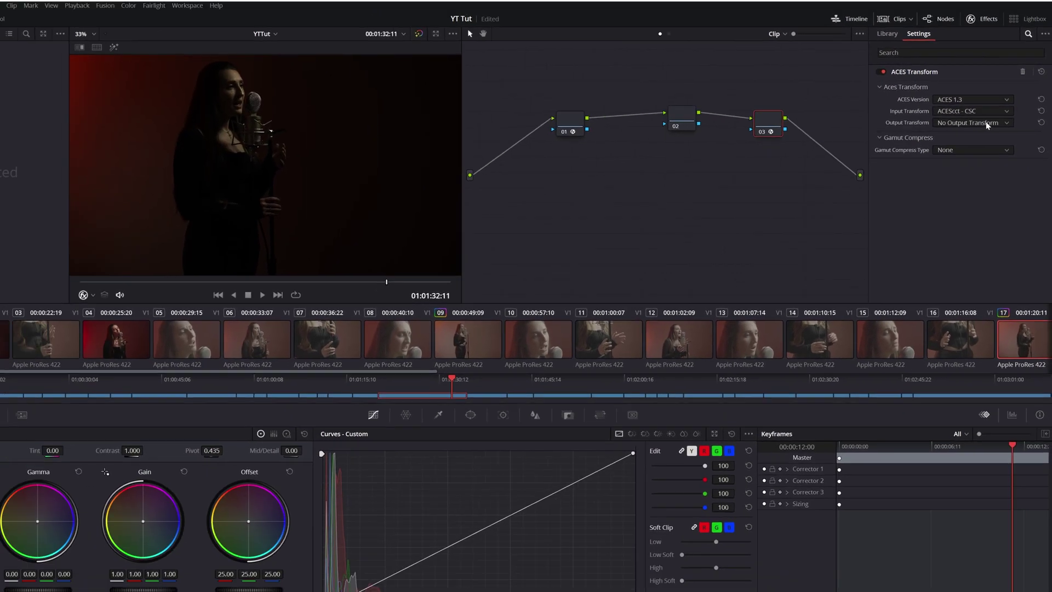
pyautogui.click(980, 144)
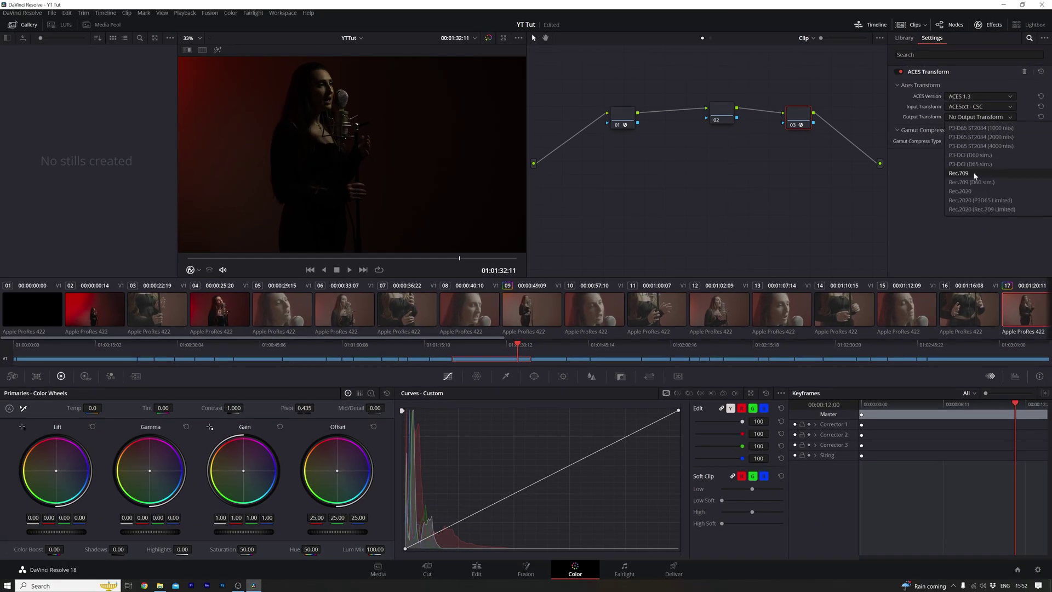
pyautogui.click(974, 173)
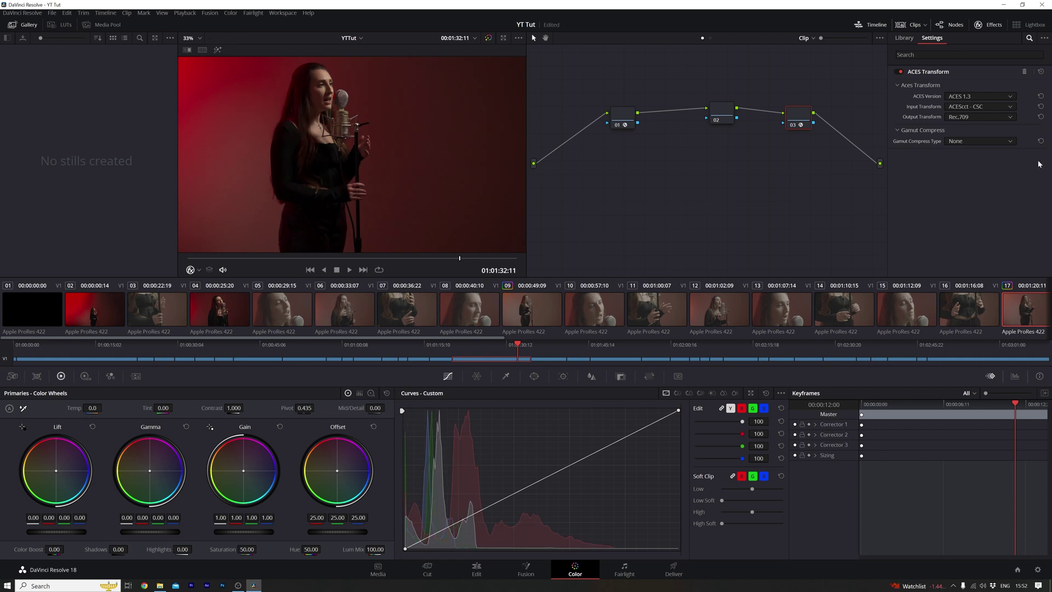
pyautogui.hotkey('ctrl', 's')
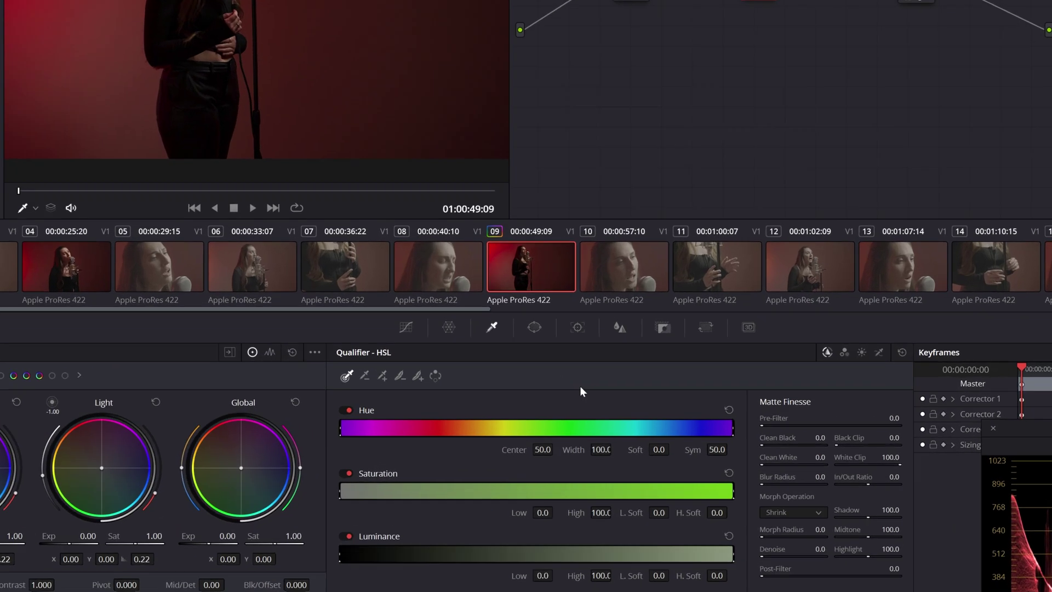
# Step: Add a circular window to node 02 and stretch it into a tall oval centred on the singer
pyautogui.click(534, 376)
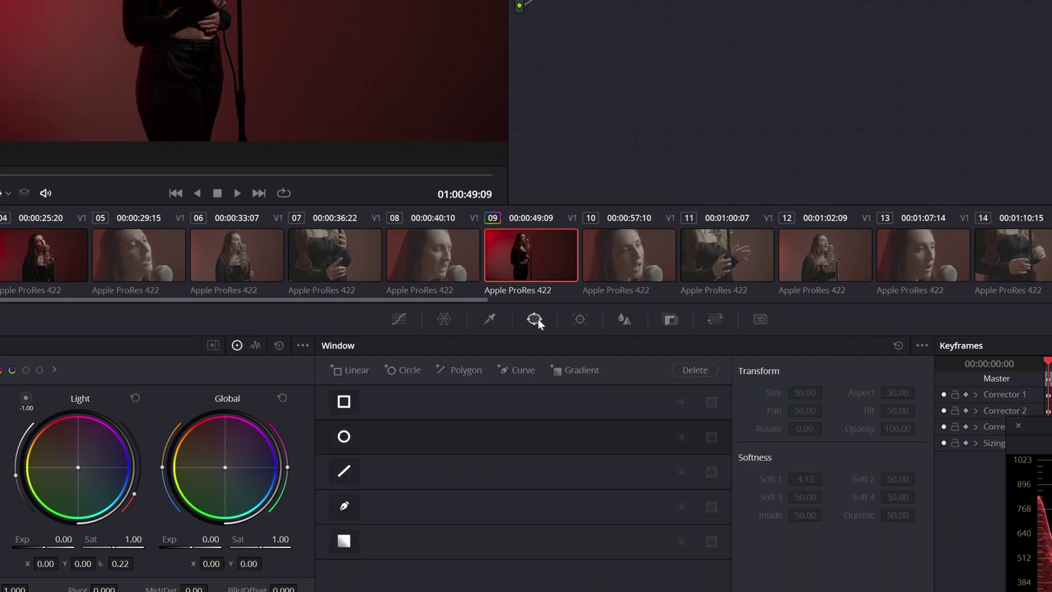
pyautogui.click(344, 436)
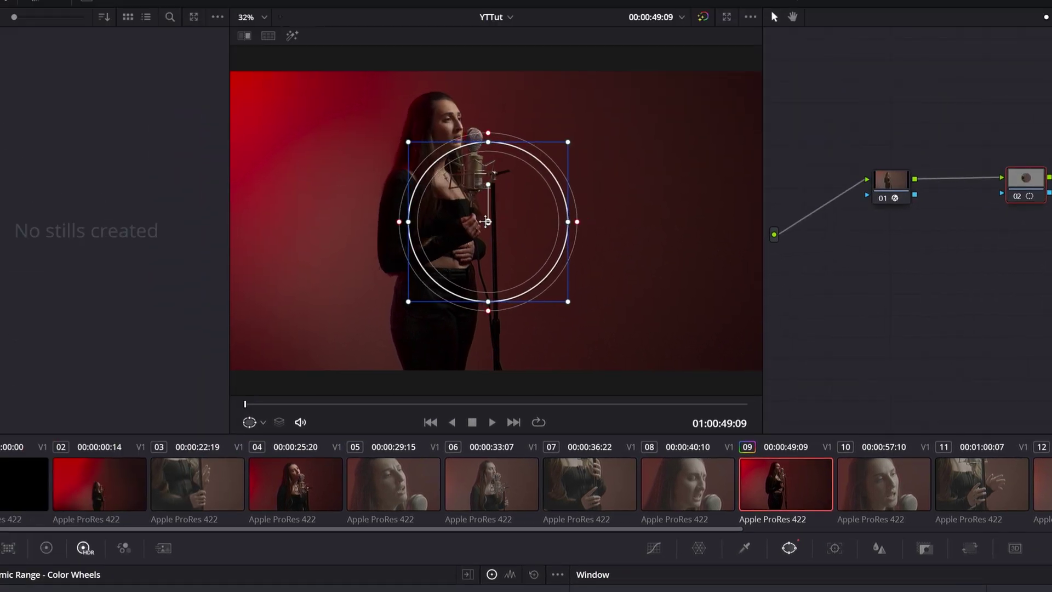
pyautogui.moveTo(486, 222); pyautogui.dragTo(428, 172)
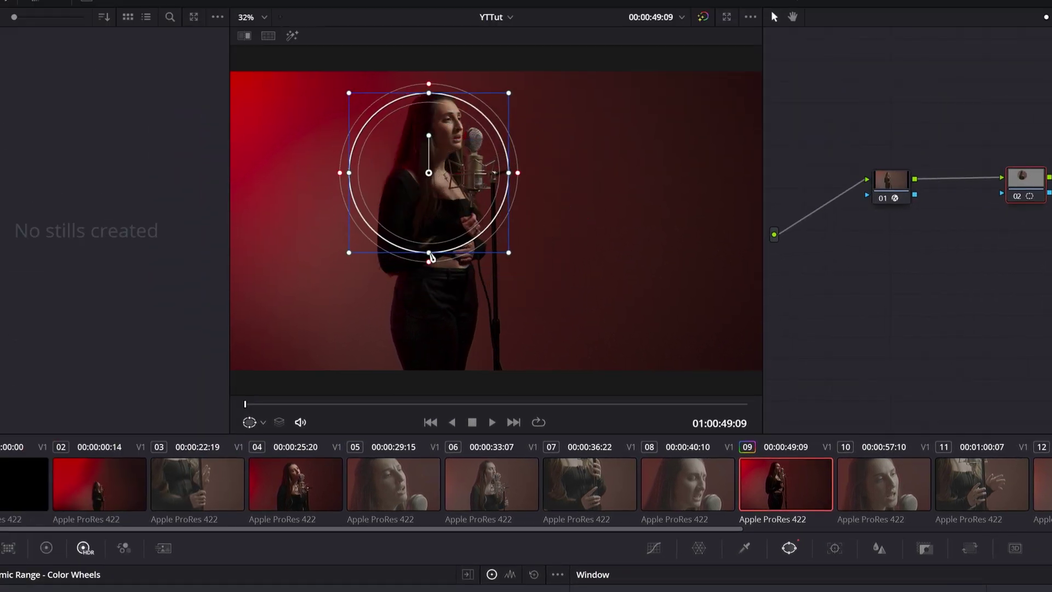
pyautogui.moveTo(431, 258); pyautogui.dragTo(432, 347)
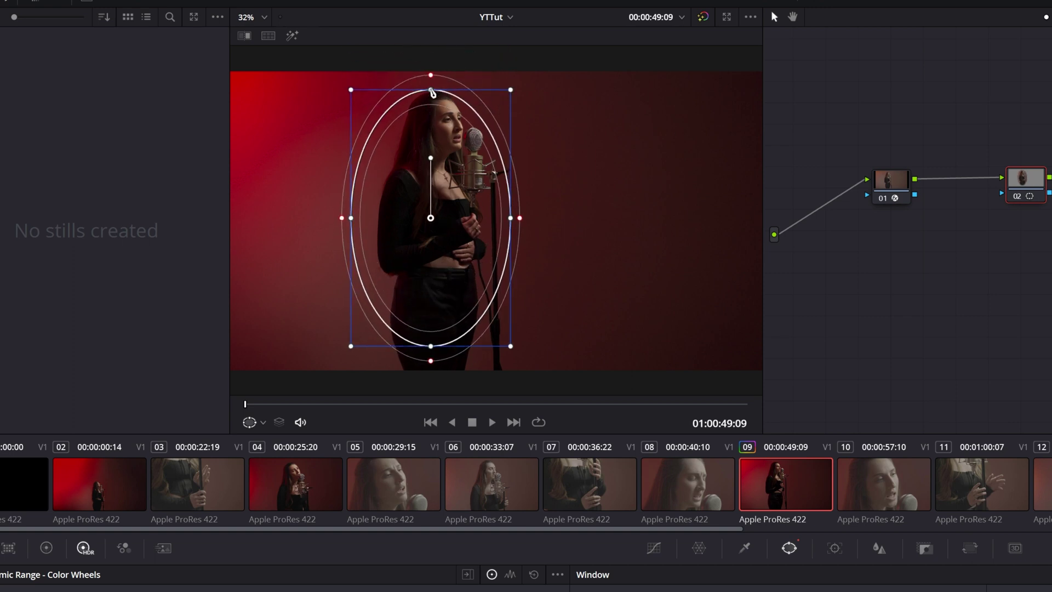
pyautogui.moveTo(432, 92); pyautogui.dragTo(431, 88)
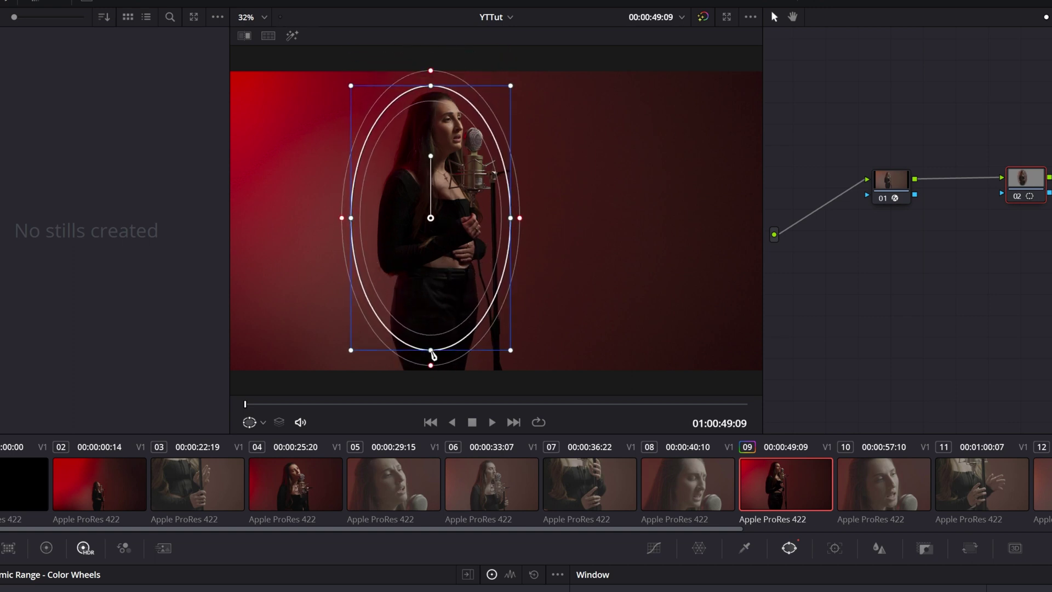
pyautogui.moveTo(432, 355); pyautogui.dragTo(432, 359)
pyautogui.moveTo(511, 218); pyautogui.dragTo(530, 217)
pyautogui.moveTo(447, 238); pyautogui.dragTo(451, 241)
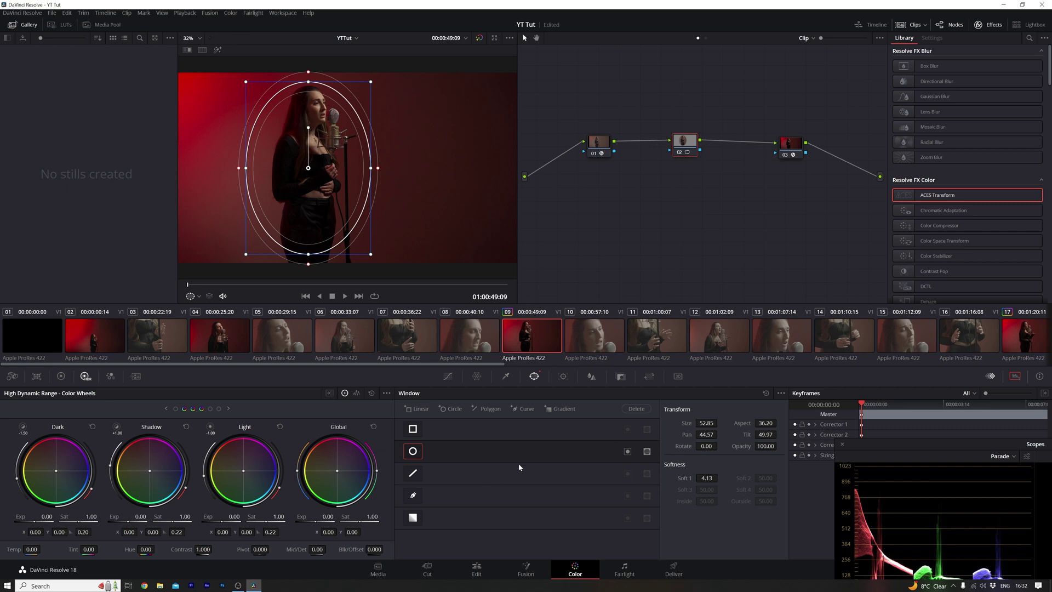
# Step: Invert the oval window and pull a custom curve point down to darken the outside
pyautogui.click(627, 451)
pyautogui.click(454, 378)
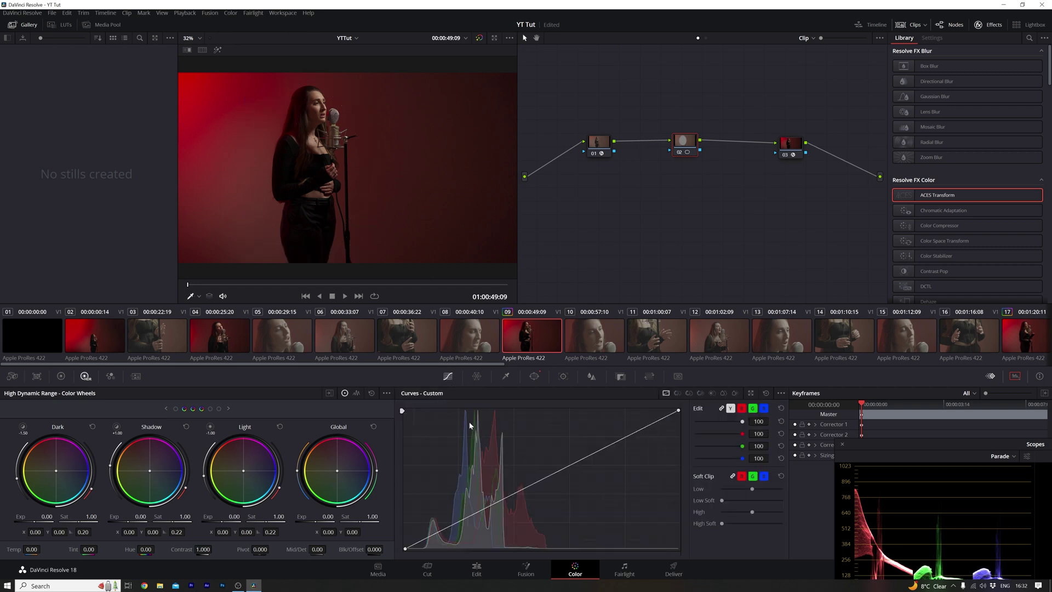
pyautogui.click(482, 510)
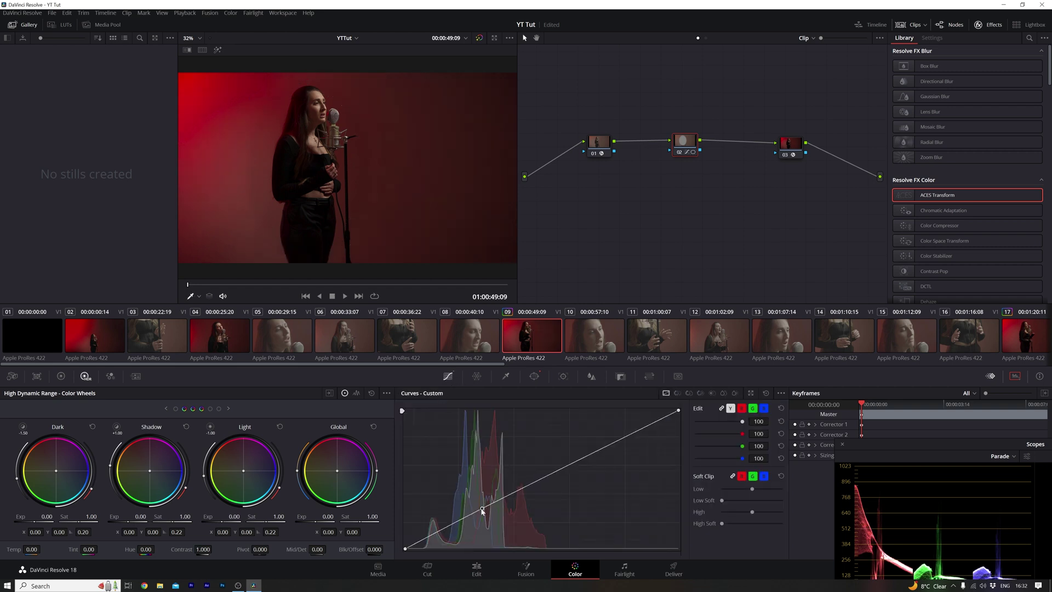
pyautogui.moveTo(482, 510); pyautogui.dragTo(486, 514)
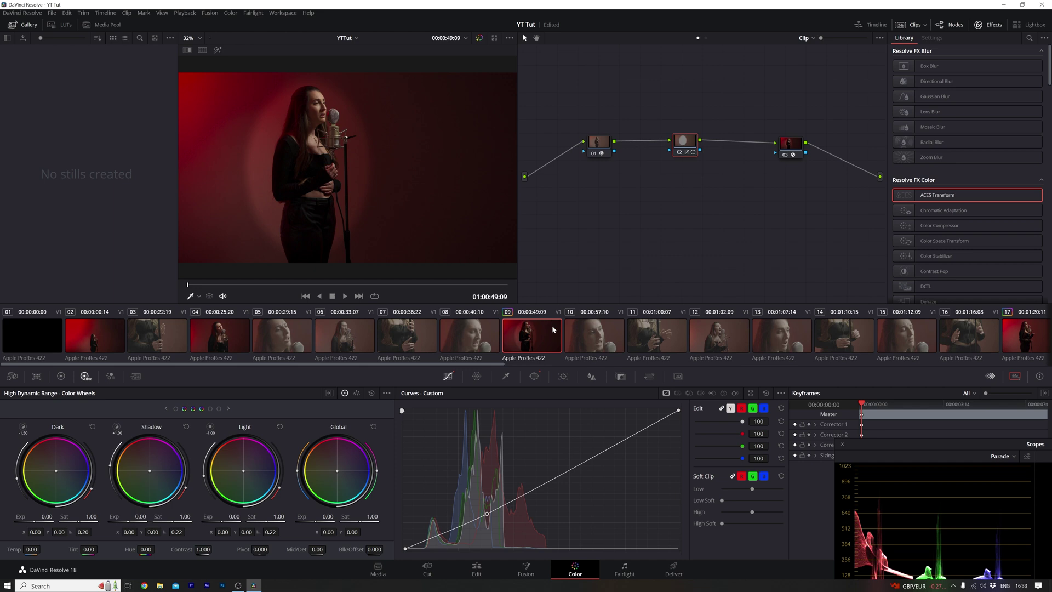
# Step: Widen the oval's outer softness to about 22.9, add curve points, and toggle bypass to compare
pyautogui.click(539, 377)
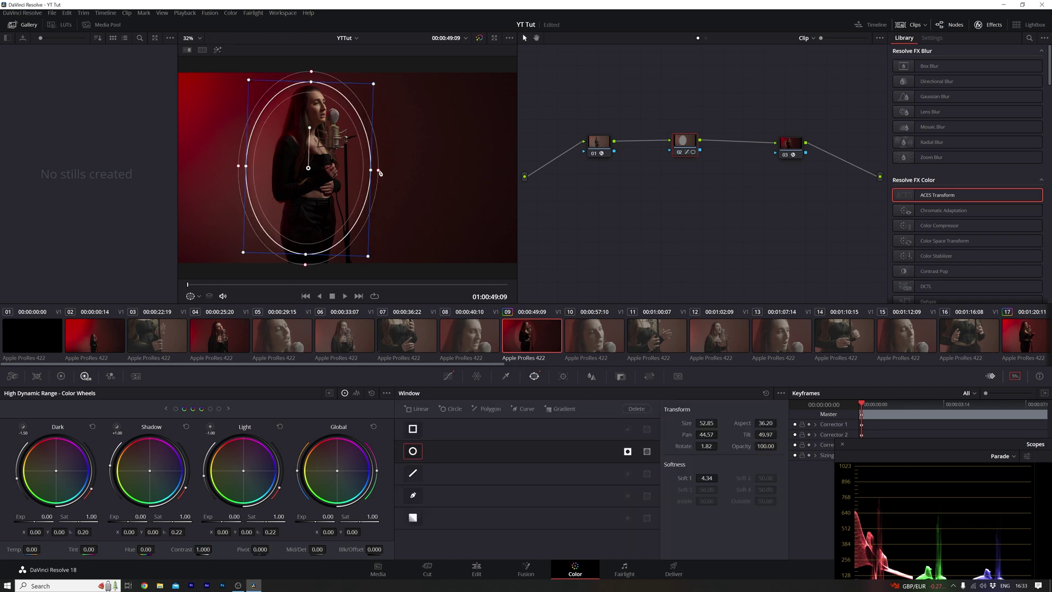
pyautogui.moveTo(381, 173); pyautogui.dragTo(393, 173)
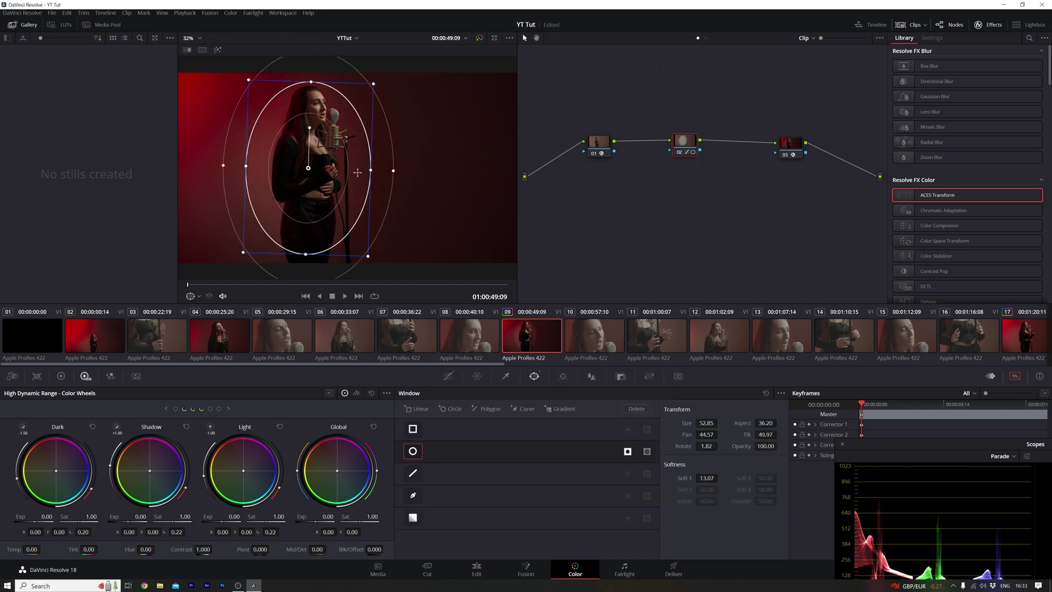
pyautogui.click(448, 376)
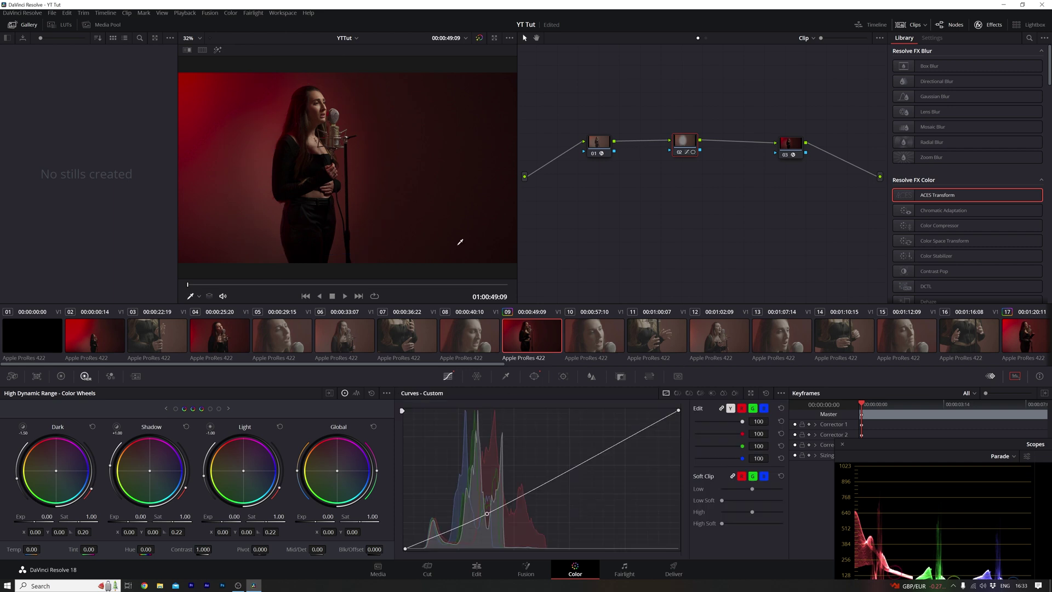
pyautogui.click(487, 515)
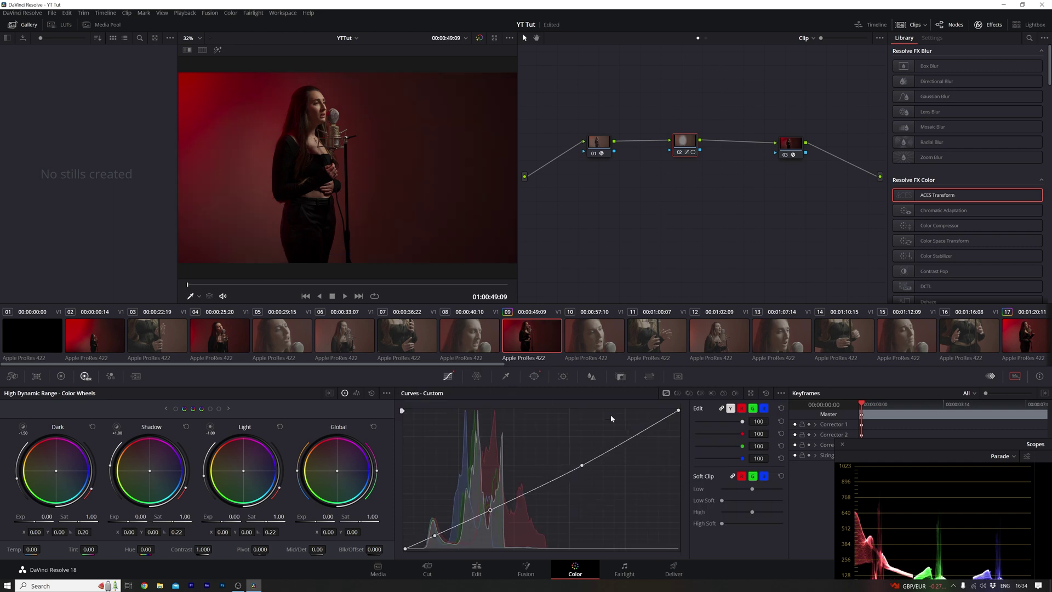
pyautogui.click(534, 376)
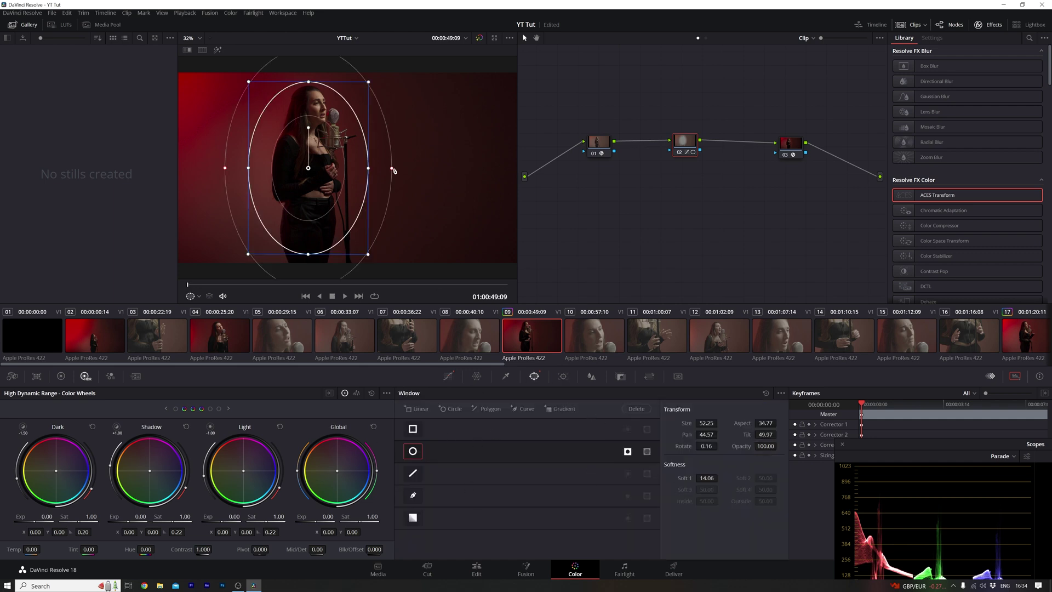
pyautogui.moveTo(391, 168); pyautogui.dragTo(407, 169)
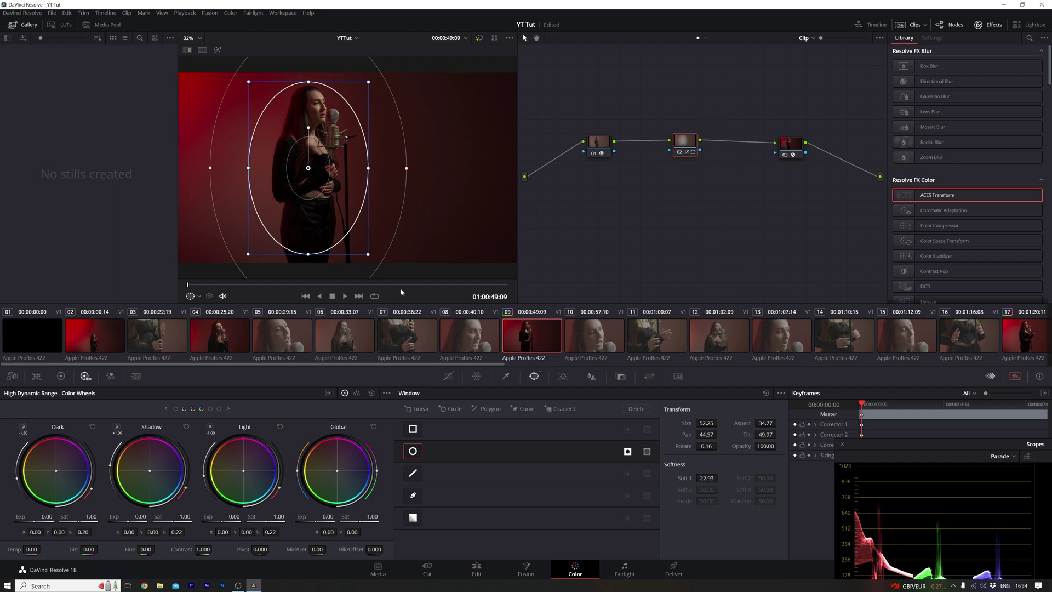
pyautogui.click(448, 376)
pyautogui.click(479, 38)
pyautogui.click(480, 38)
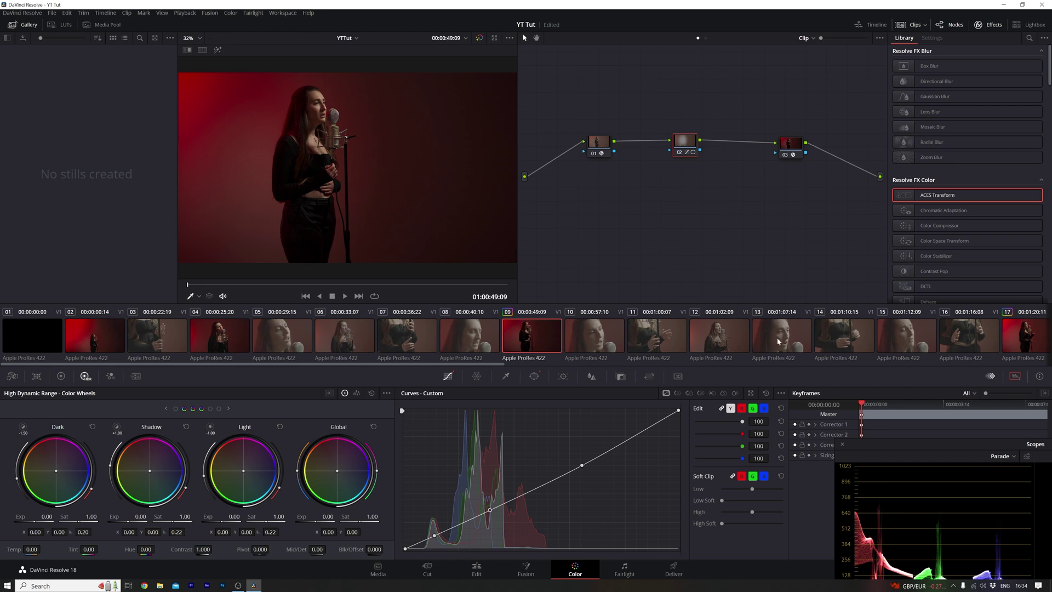
# Step: On clip 10, add two serial nodes and apply an ACES Transform to node 01
pyautogui.click(601, 345)
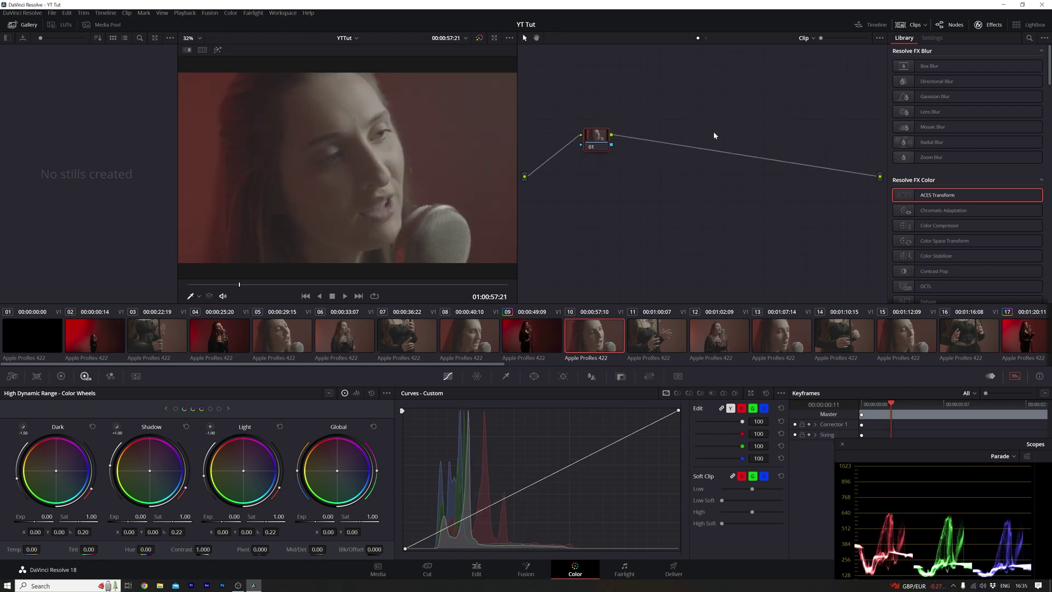
pyautogui.hotkey('alt', 's')
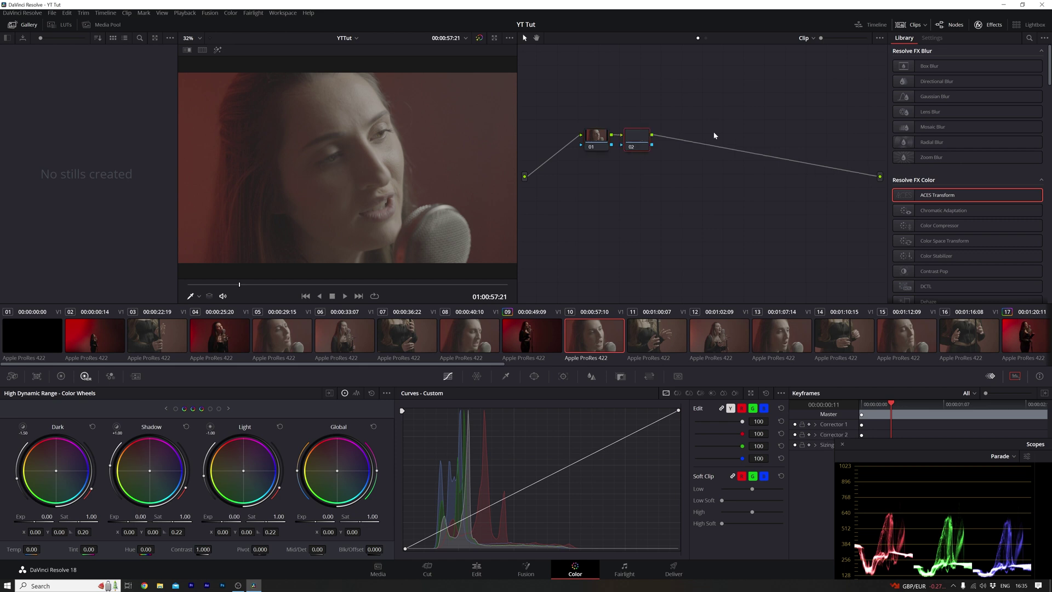
pyautogui.hotkey('alt', 's')
pyautogui.moveTo(928, 198); pyautogui.dragTo(597, 143)
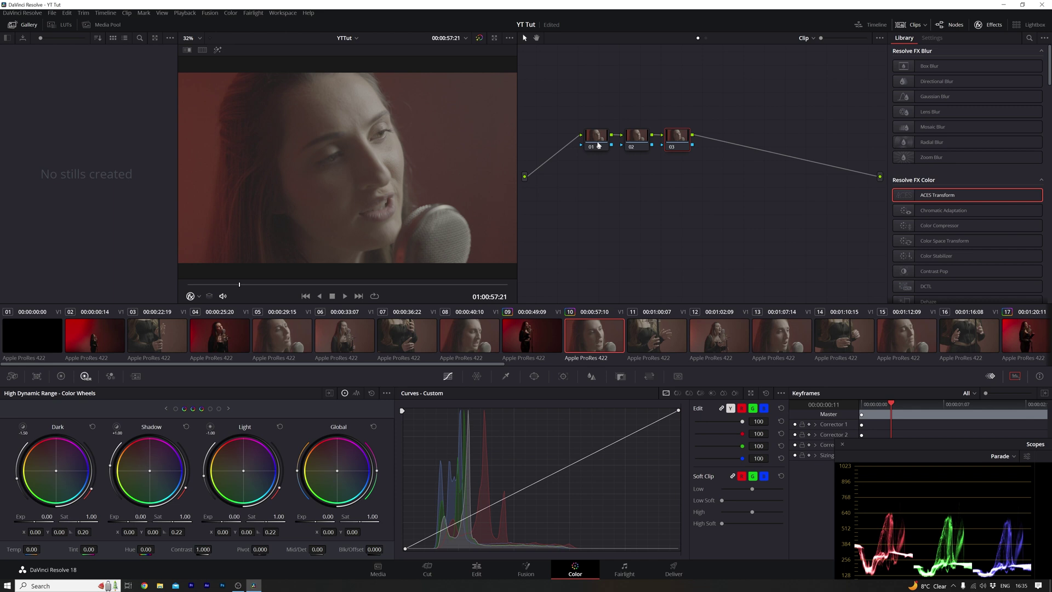
pyautogui.click(991, 86)
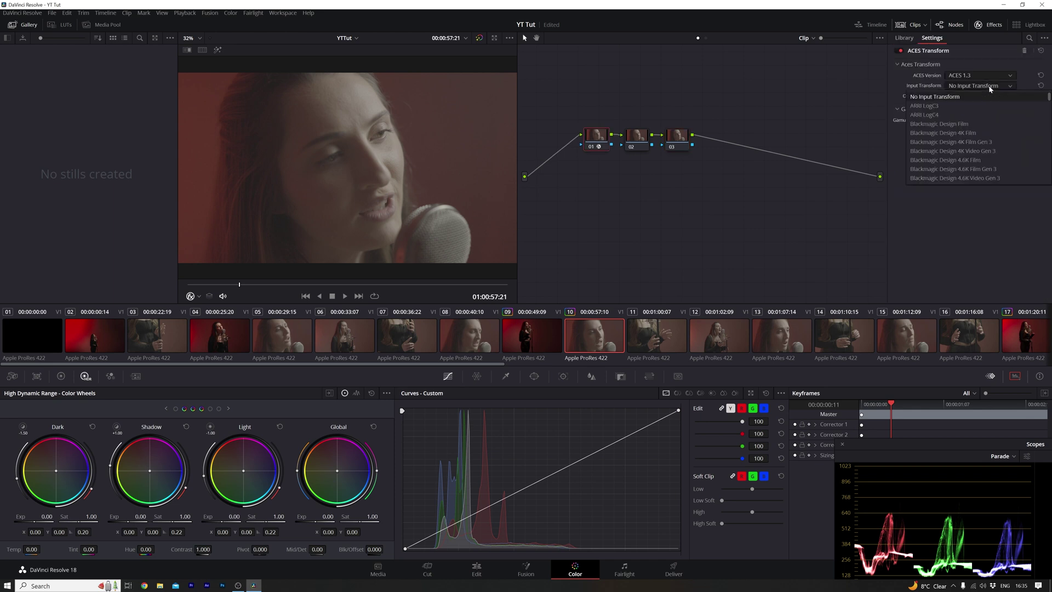
pyautogui.scroll(-8, 971, 102)
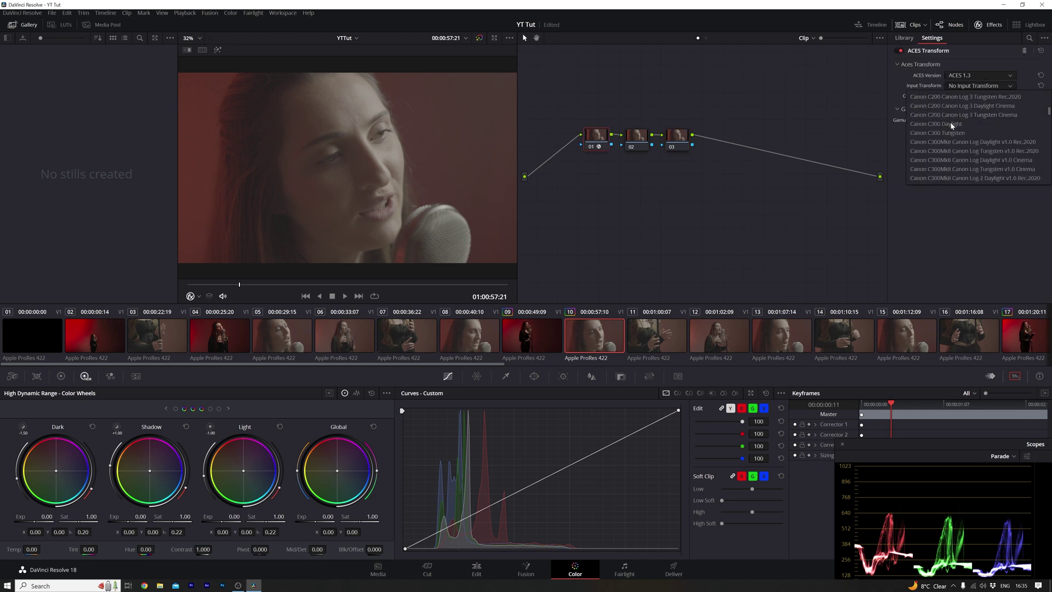
pyautogui.scroll(-5, 951, 125)
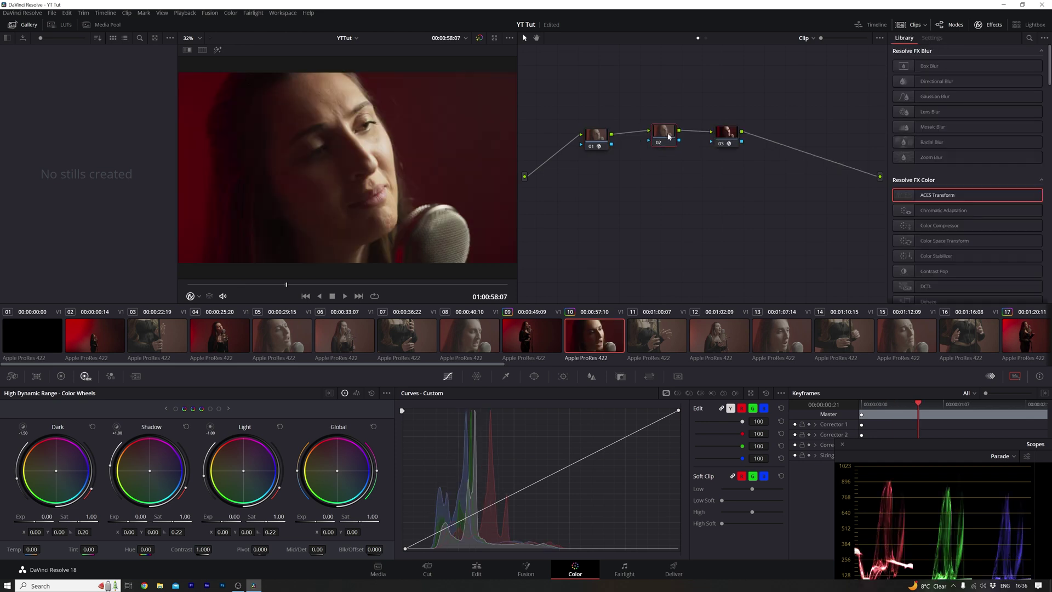
pyautogui.rightClick(665, 134)
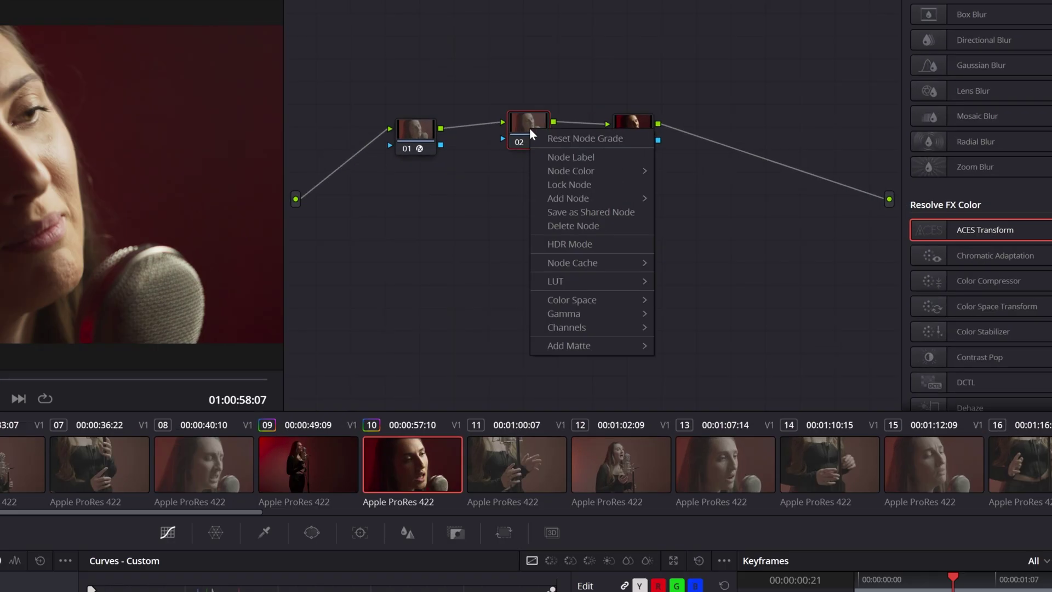
pyautogui.moveTo(578, 200)
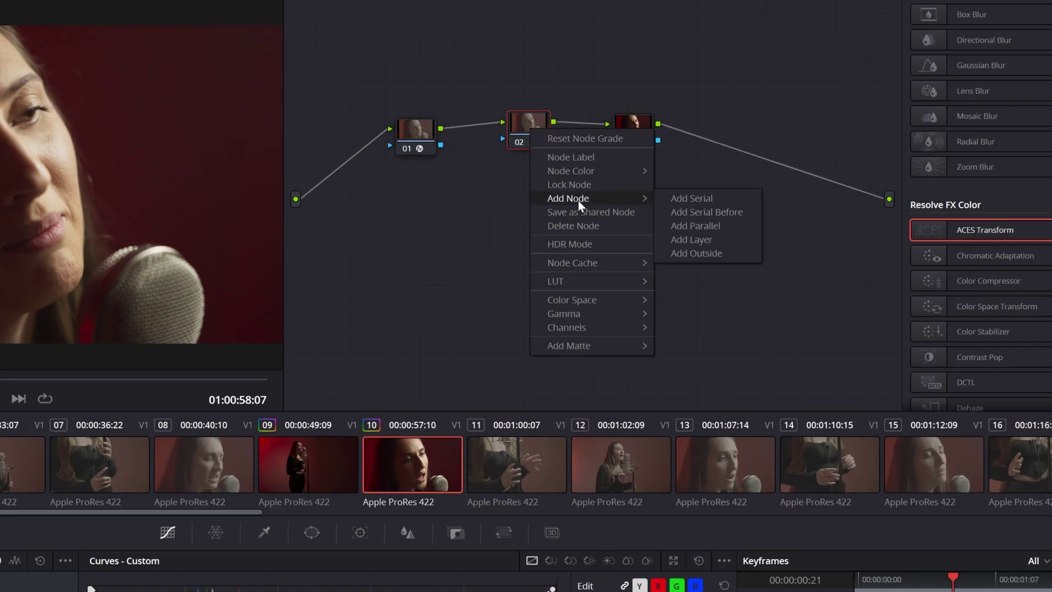
# Step: Add a parallel node, sample the singer's skin with the qualifier, and narrow hue, luminance and saturation ranges
pyautogui.click(721, 226)
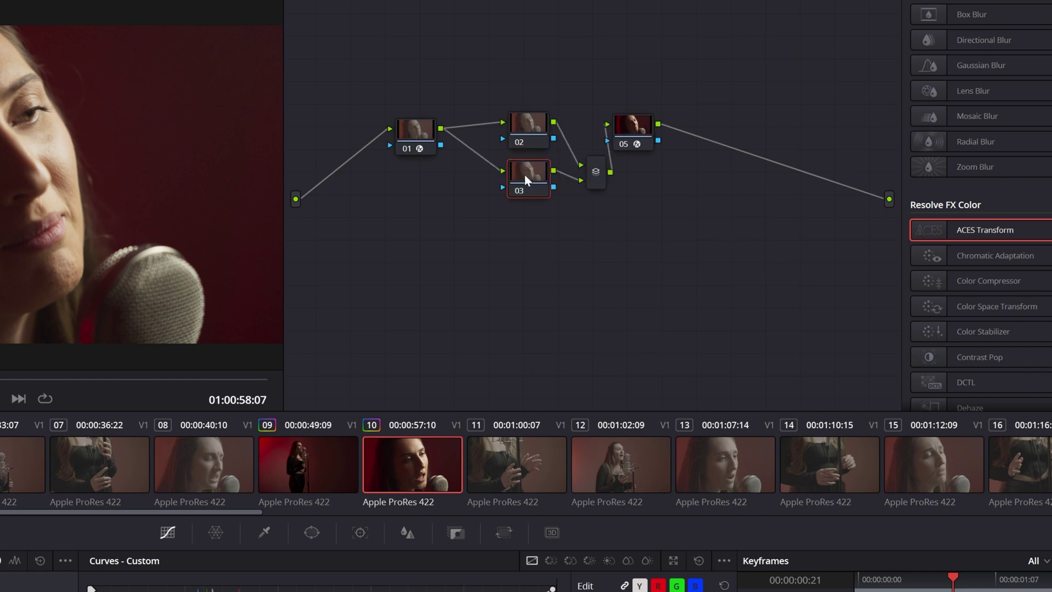
pyautogui.click(265, 533)
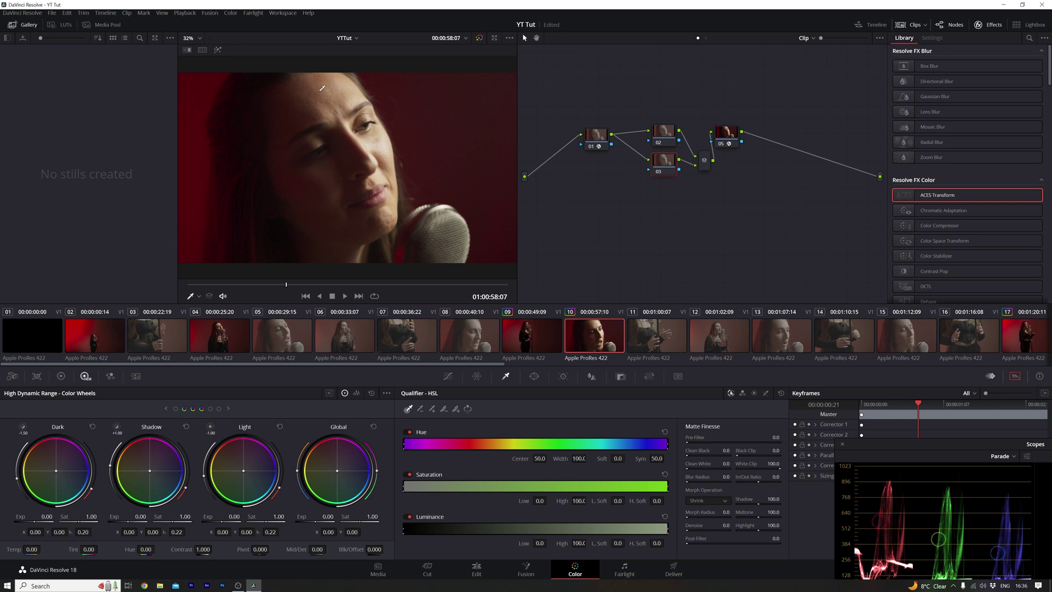
pyautogui.click(313, 88)
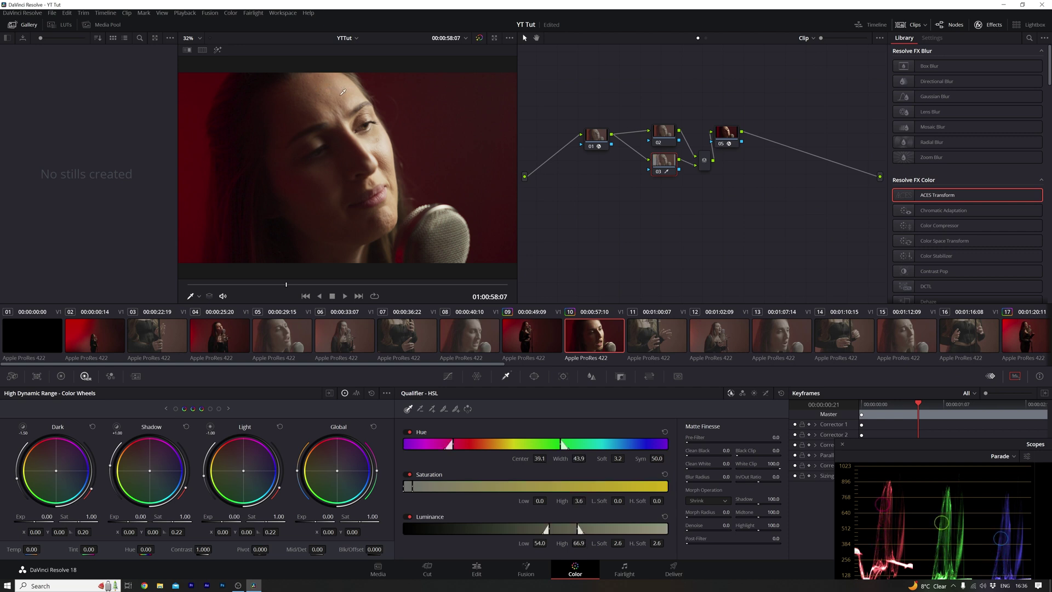
pyautogui.click(218, 51)
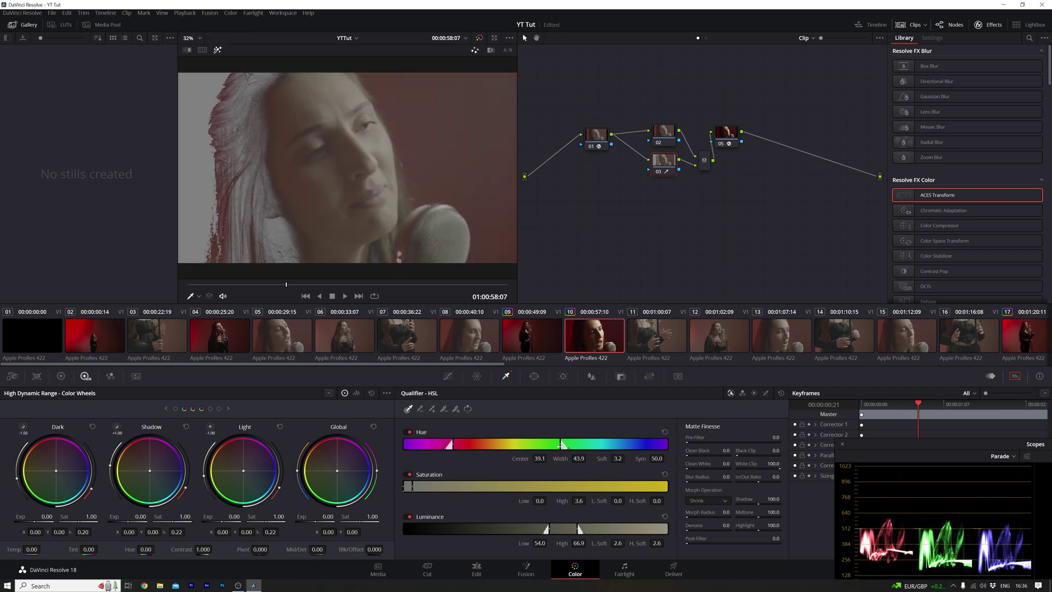
pyautogui.moveTo(561, 445); pyautogui.dragTo(535, 444)
pyautogui.moveTo(580, 529); pyautogui.dragTo(568, 529)
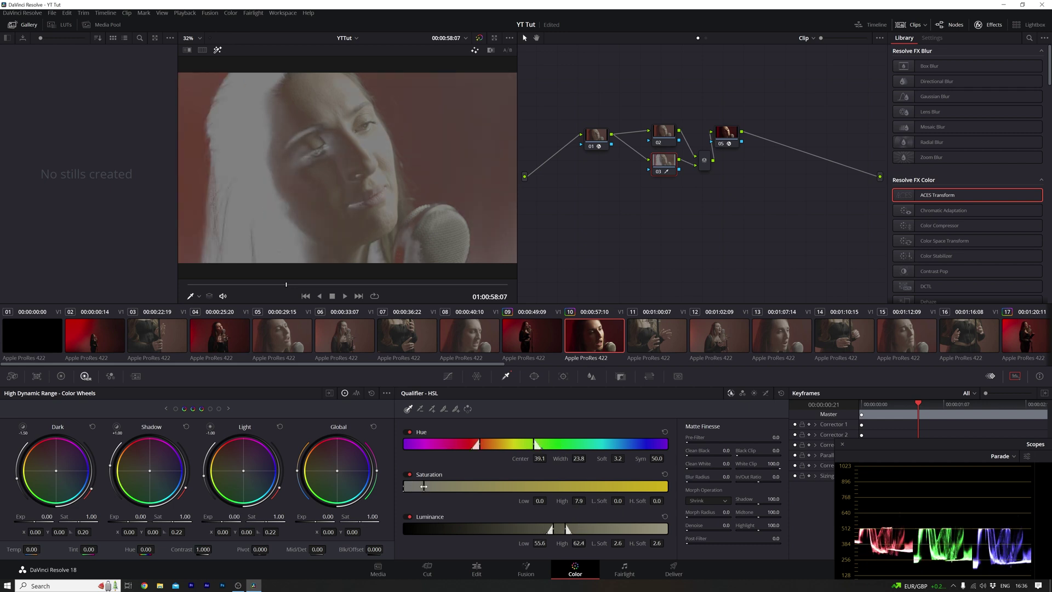
pyautogui.moveTo(412, 486); pyautogui.dragTo(406, 486)
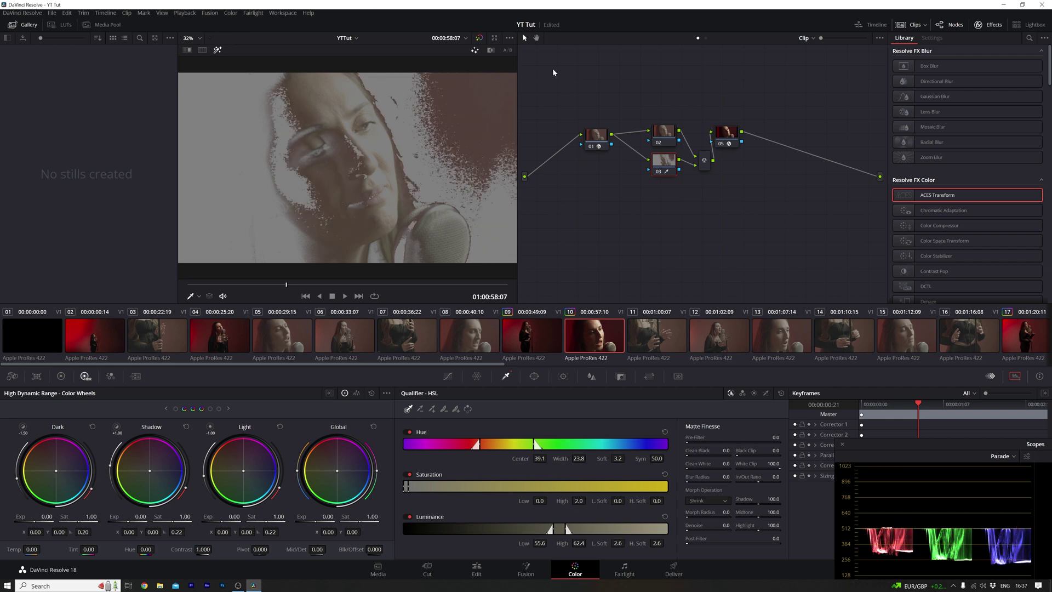
# Step: Add a circular window to node 03 and shape it into a tall oval around the singer's face
pyautogui.click(535, 377)
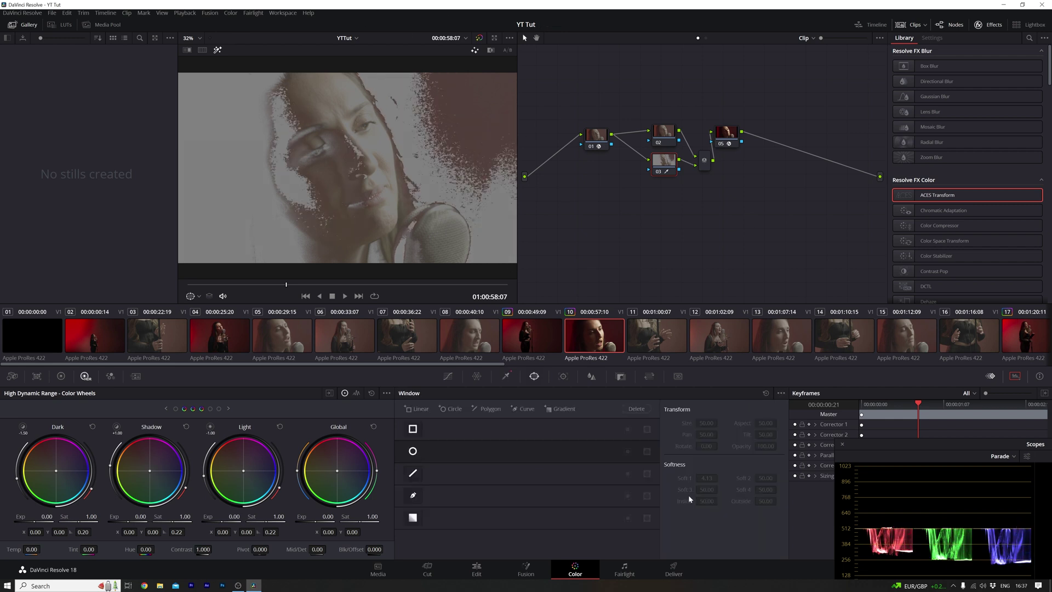
pyautogui.click(413, 451)
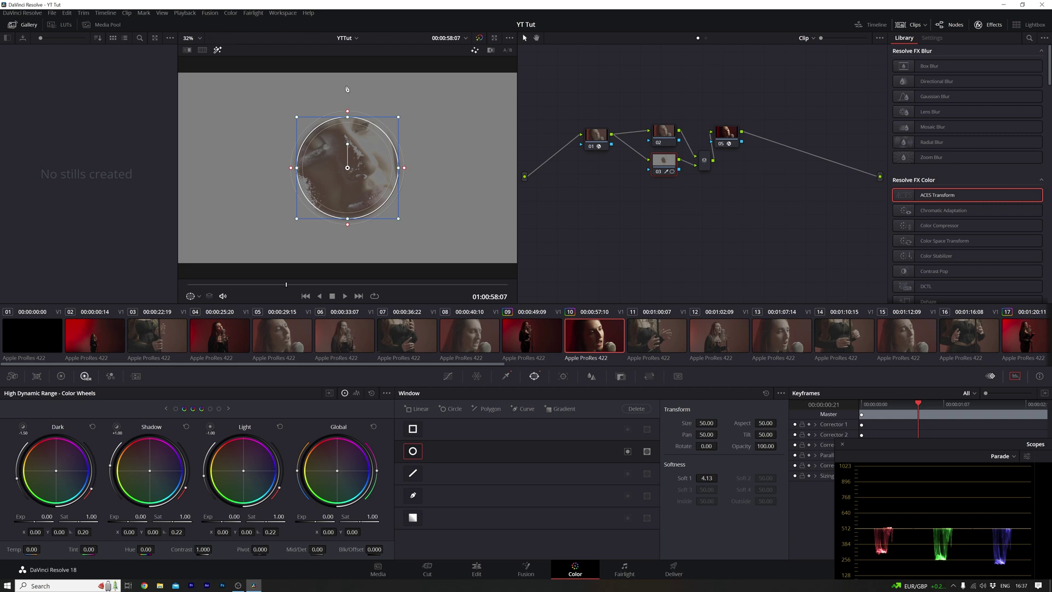
pyautogui.moveTo(347, 112); pyautogui.dragTo(347, 76)
pyautogui.moveTo(403, 167)
pyautogui.mouseDown()
pyautogui.moveTo(436, 167)
pyautogui.moveTo(422, 168)
pyautogui.mouseUp()
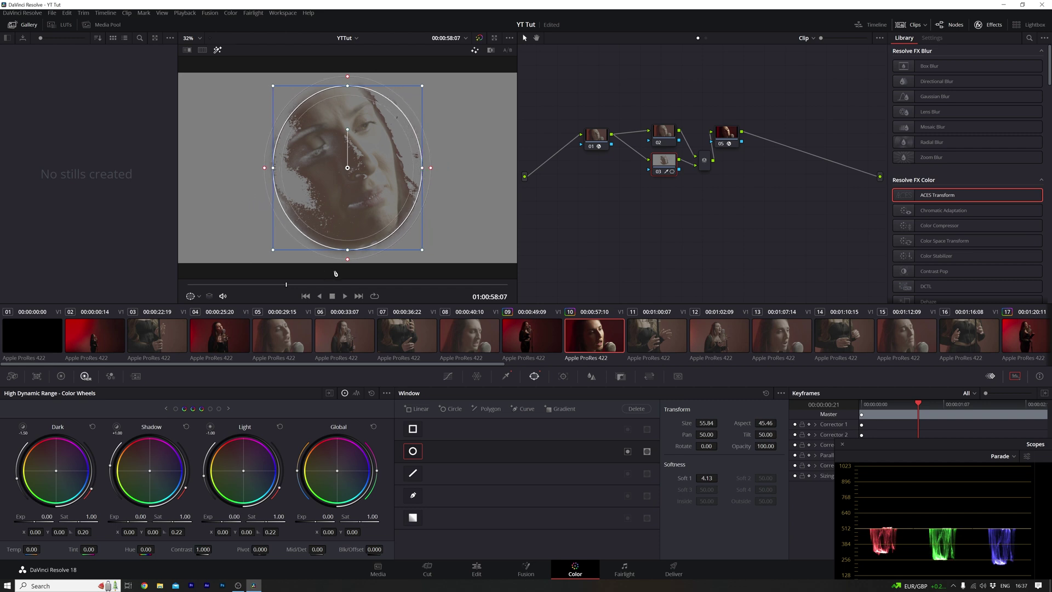
pyautogui.moveTo(346, 249); pyautogui.dragTo(346, 278)
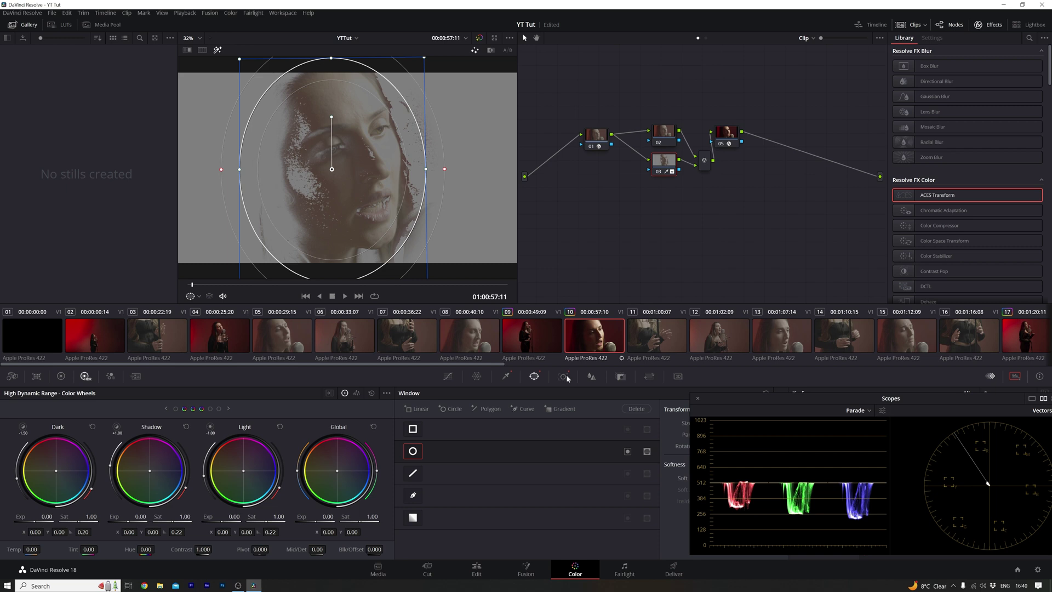
# Step: Track the face window forward through the clip and scrub to verify the tracking
pyautogui.click(563, 376)
pyautogui.click(455, 409)
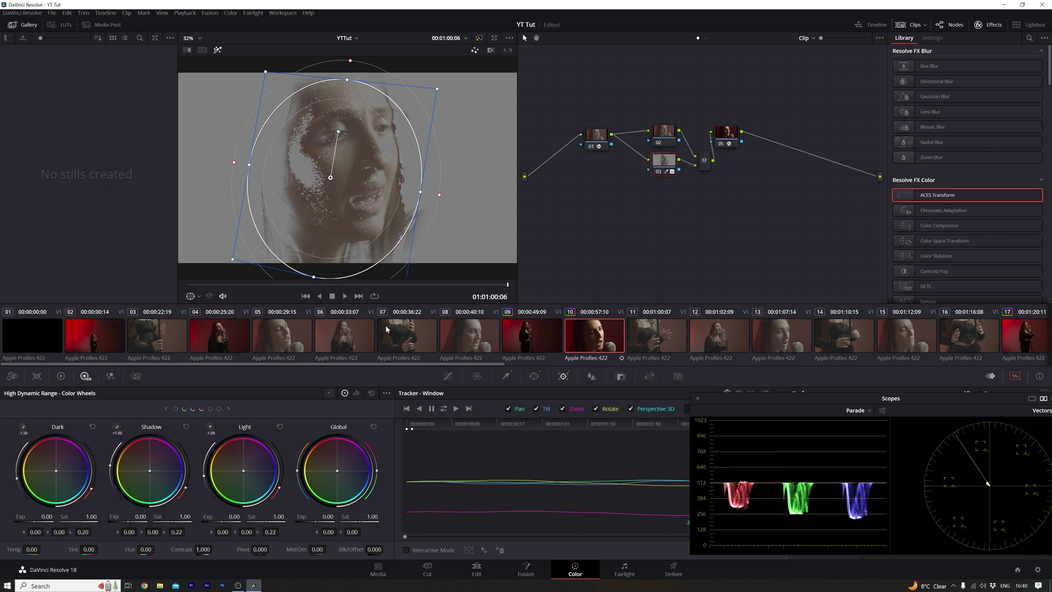
pyautogui.moveTo(508, 284); pyautogui.dragTo(376, 296)
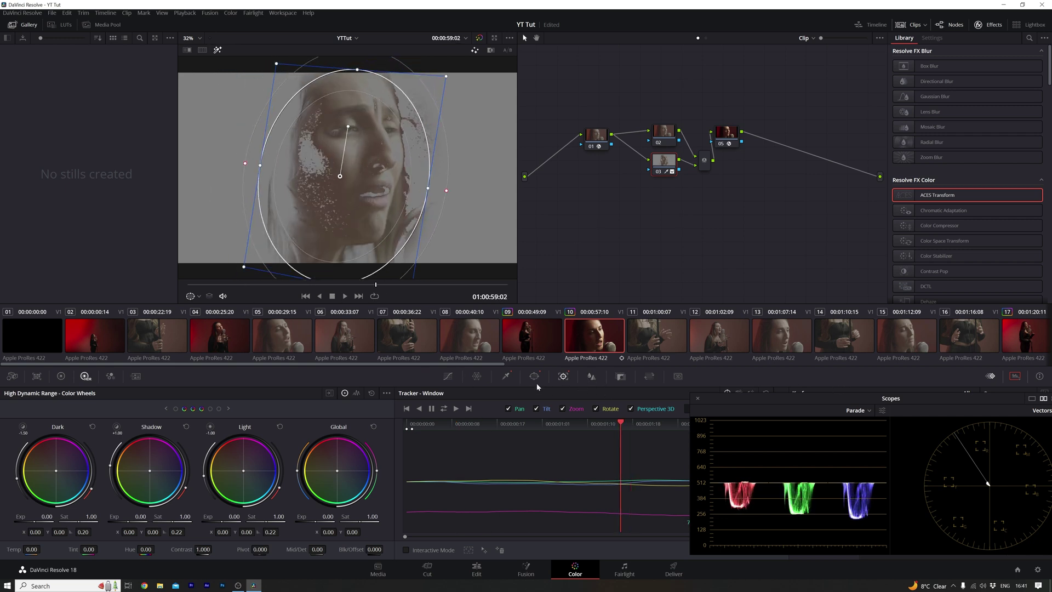
pyautogui.click(506, 377)
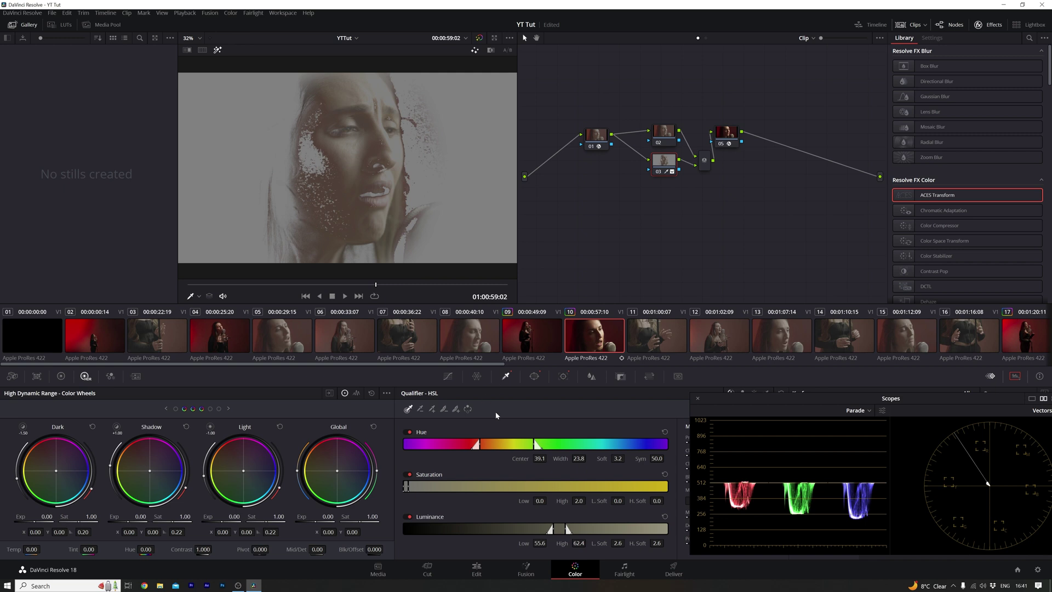
# Step: Refine the node 03 skin matte to Blur Radius 56.6, Denoise 13.5, luminance 55.9–63.6, and hide the highlight
pyautogui.click(922, 396)
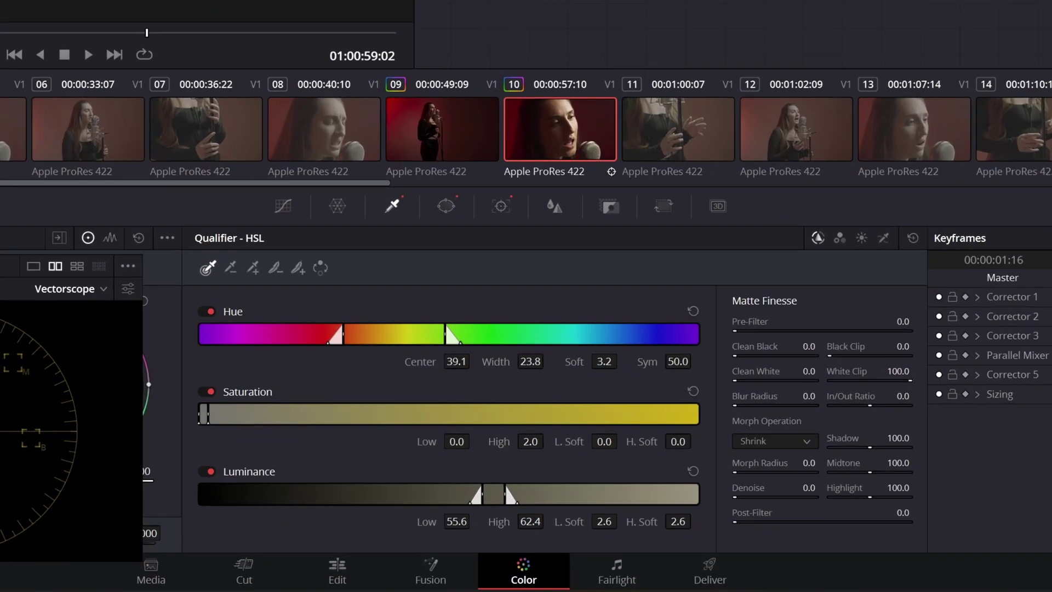
pyautogui.moveTo(808, 396); pyautogui.dragTo(887, 396)
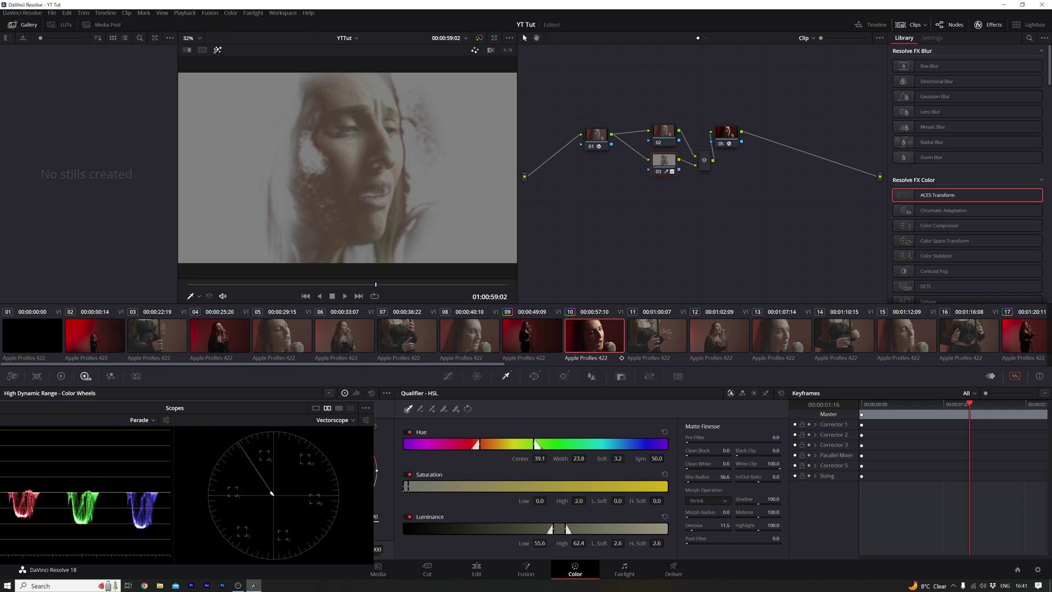
pyautogui.moveTo(568, 529); pyautogui.dragTo(570, 529)
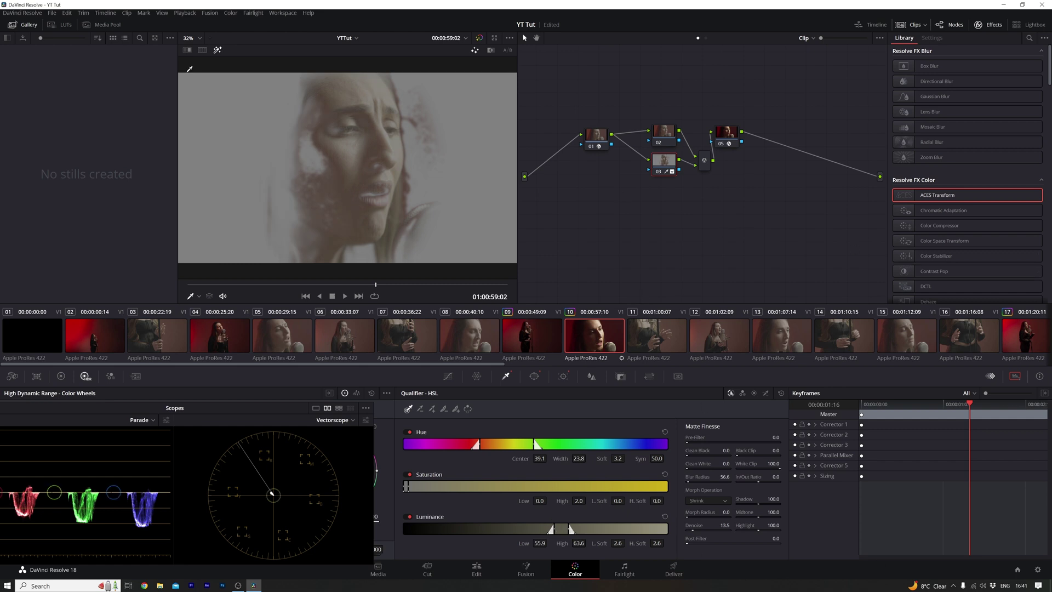
pyautogui.hotkey('shift', 'h')
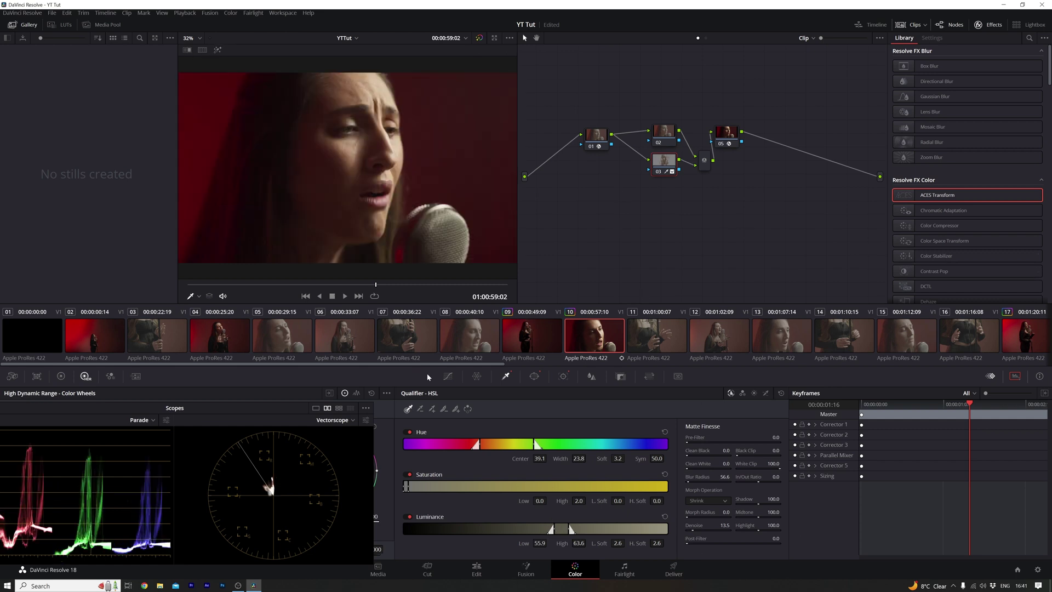
# Step: Float the scopes, adjust Mid/Detail on the tracked skin area, and select the Parallel Mixer node
pyautogui.moveTo(276, 409); pyautogui.dragTo(1030, 377)
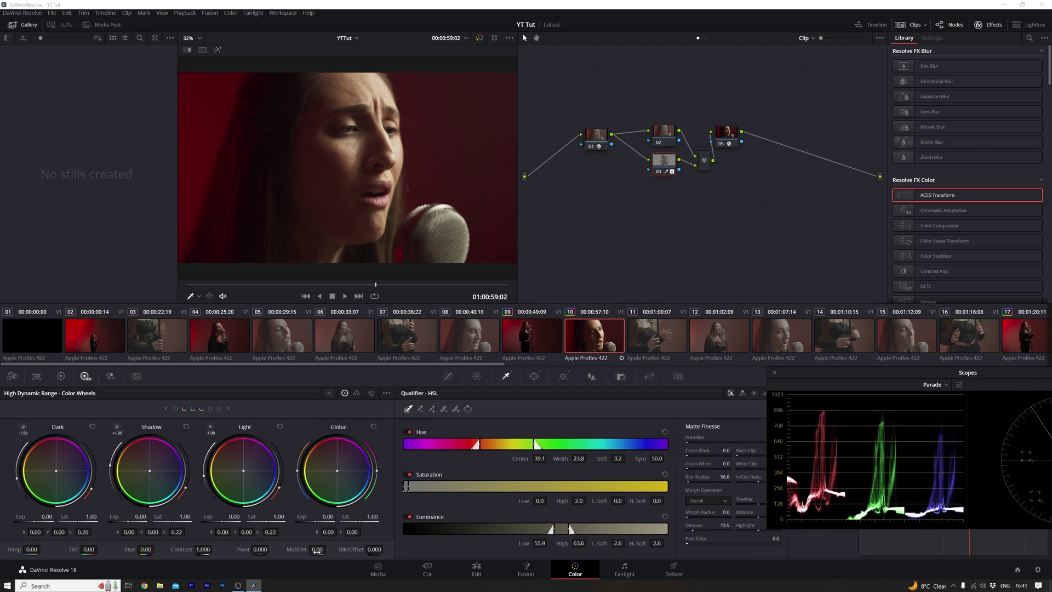
pyautogui.moveTo(318, 550); pyautogui.dragTo(304, 550)
pyautogui.moveTo(317, 549)
pyautogui.mouseDown()
pyautogui.moveTo(357, 549)
pyautogui.moveTo(332, 549)
pyautogui.mouseUp()
pyautogui.click(723, 140)
pyautogui.click(904, 38)
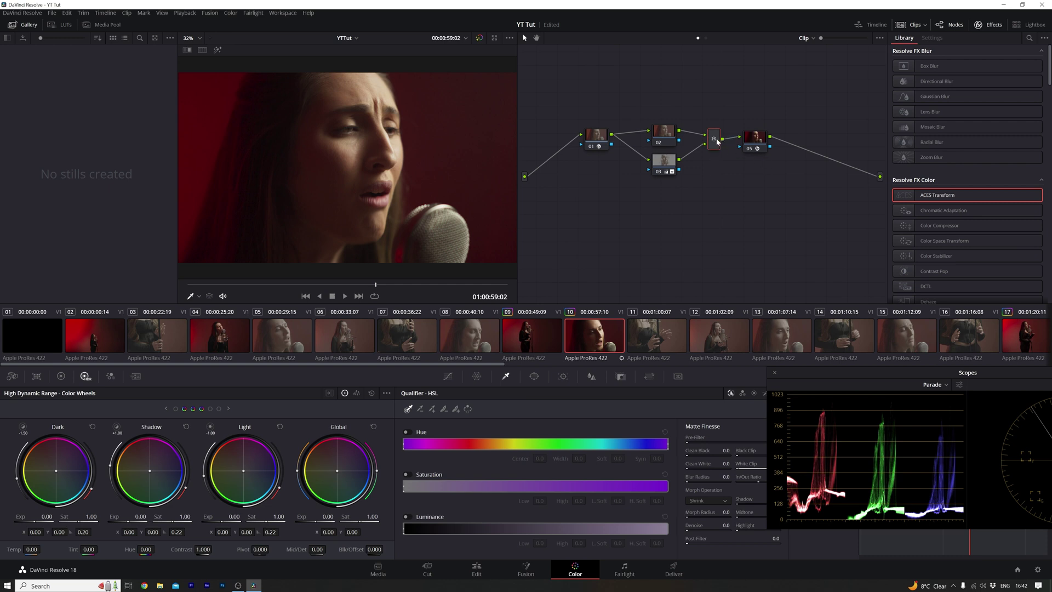
# Step: Add a serial node after the mixer with Blur Radius 0.46, then switch to clip 13
pyautogui.hotkey('alt', 's')
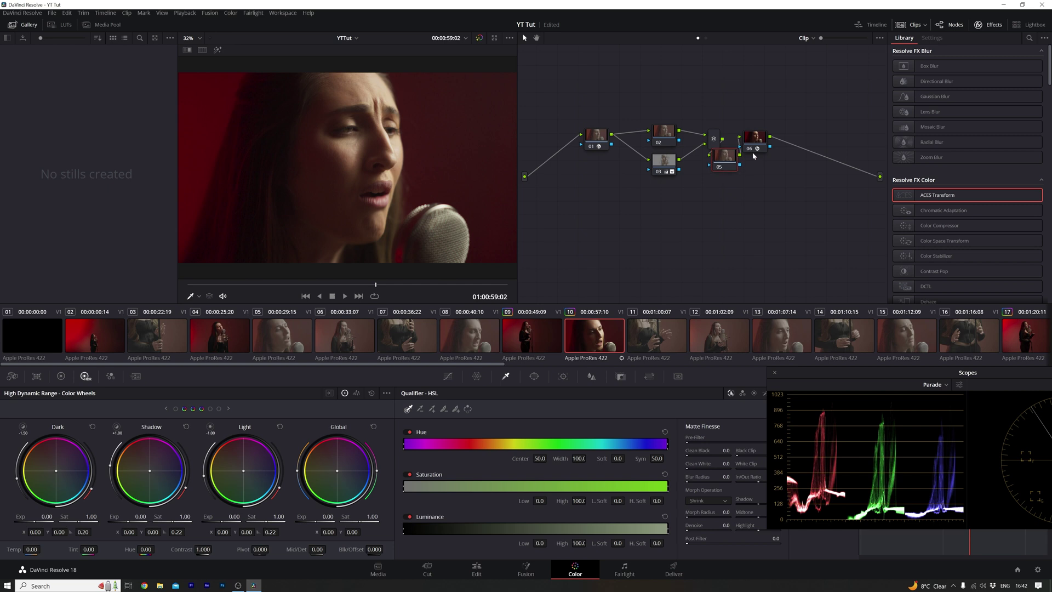
pyautogui.click(785, 143)
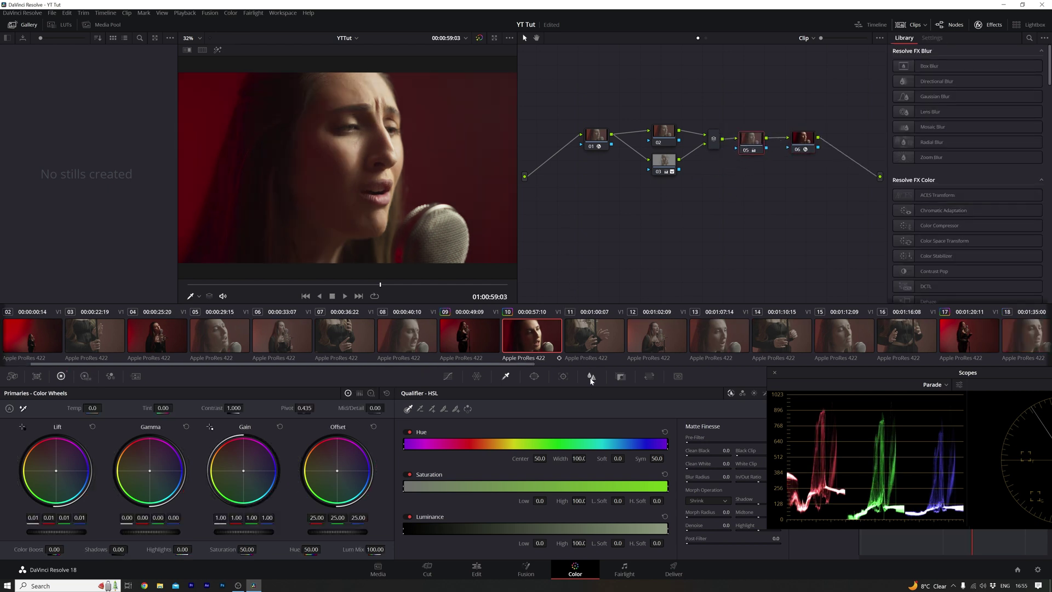
pyautogui.click(591, 376)
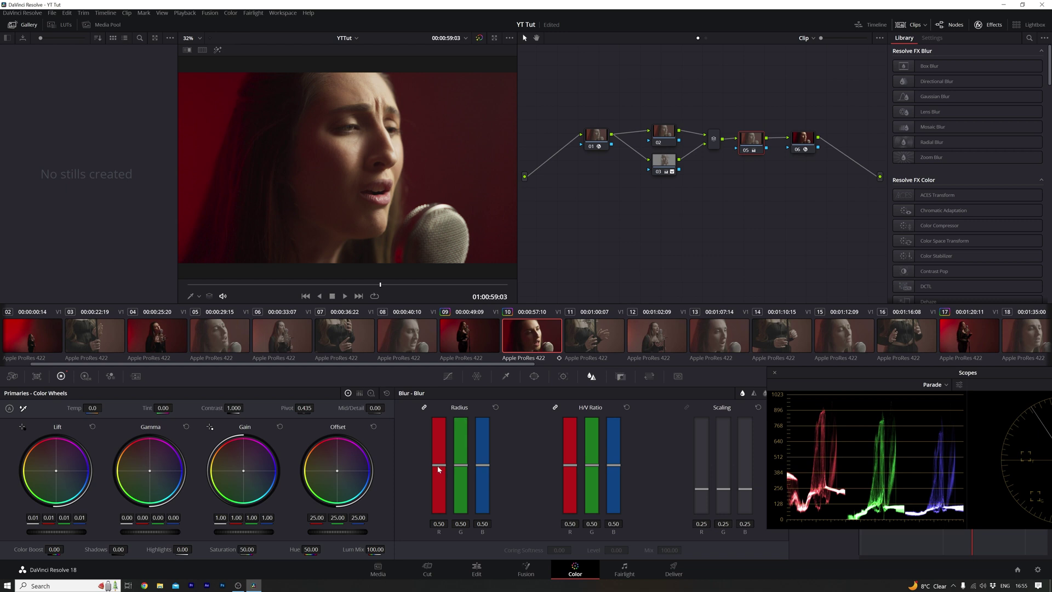
pyautogui.moveTo(437, 469); pyautogui.dragTo(438, 473)
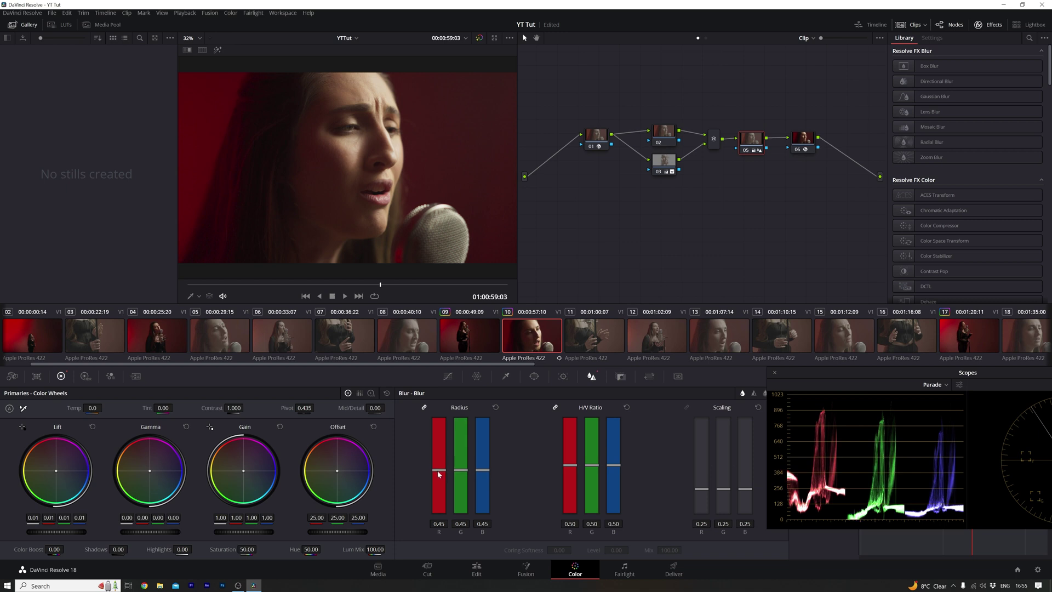
pyautogui.moveTo(438, 475); pyautogui.dragTo(439, 472)
pyautogui.click(736, 349)
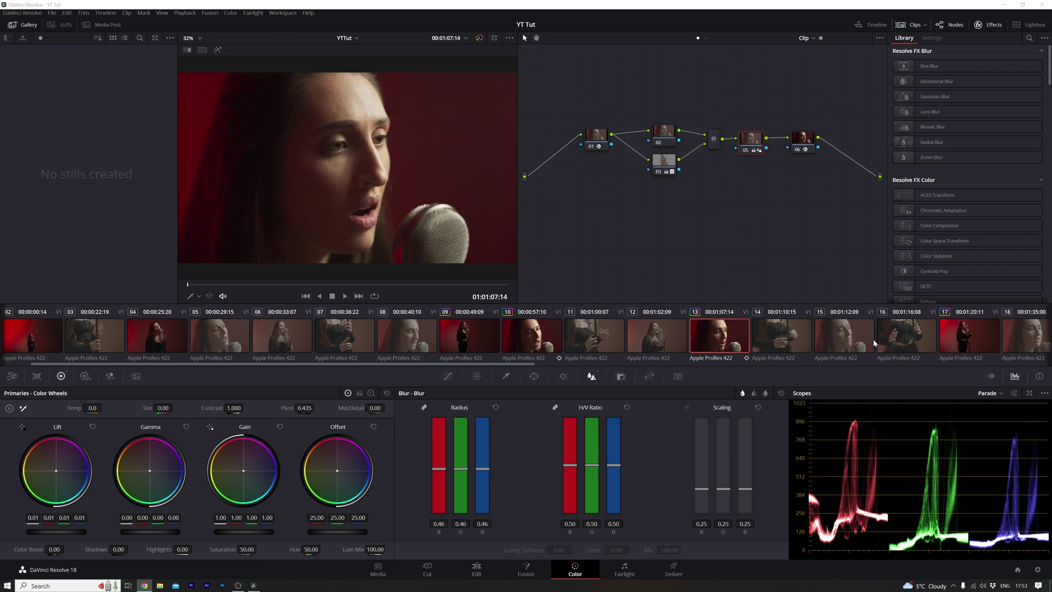
# Step: Switch to clip 15 to review its grade with the same node tree
pyautogui.click(857, 340)
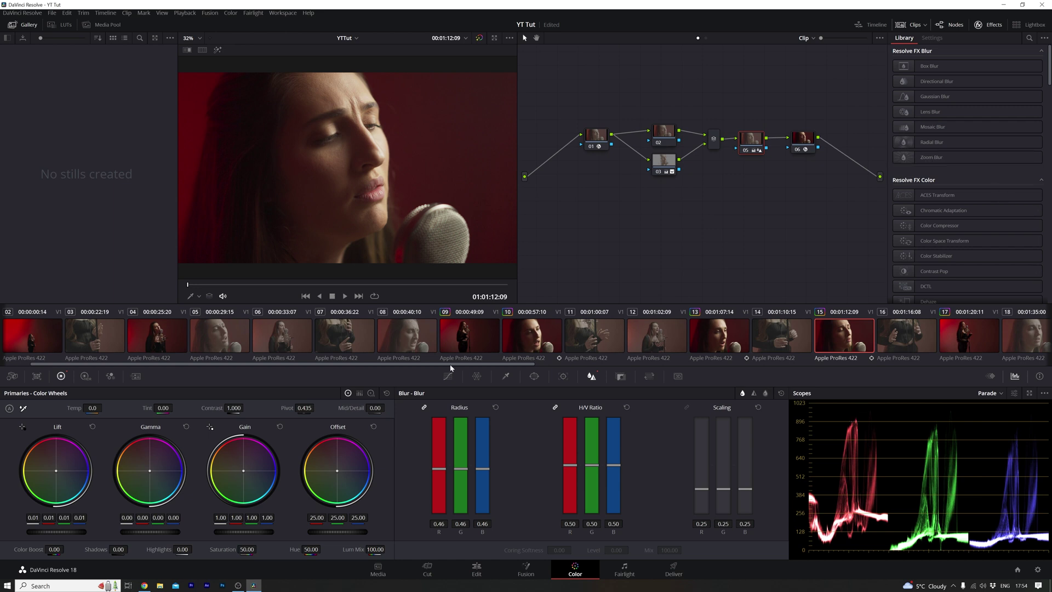
# Step: On the Deliver page, choose the Premiere XML render preset
pyautogui.click(673, 570)
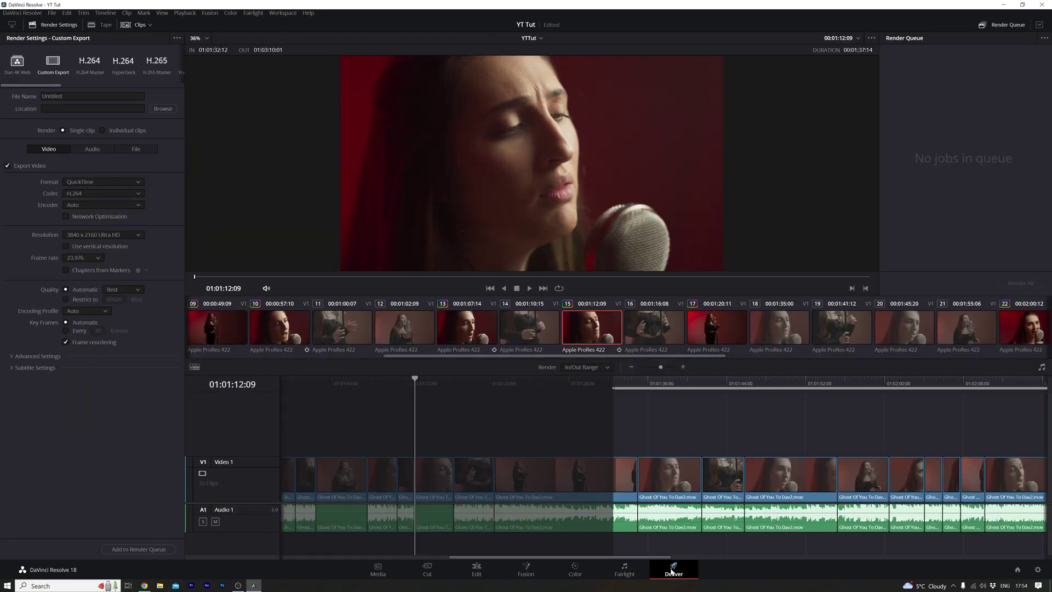
pyautogui.click(70, 61)
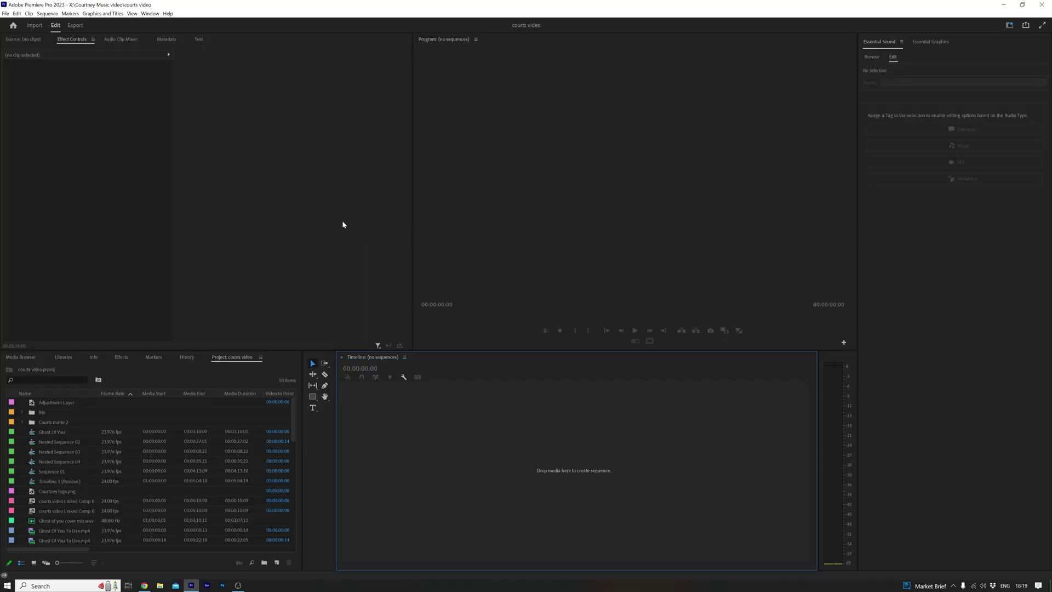
# Step: Import the exported Resolve XML into Premiere Pro and preview the Timeline 1 (Resolve) sequence
pyautogui.click(5, 13)
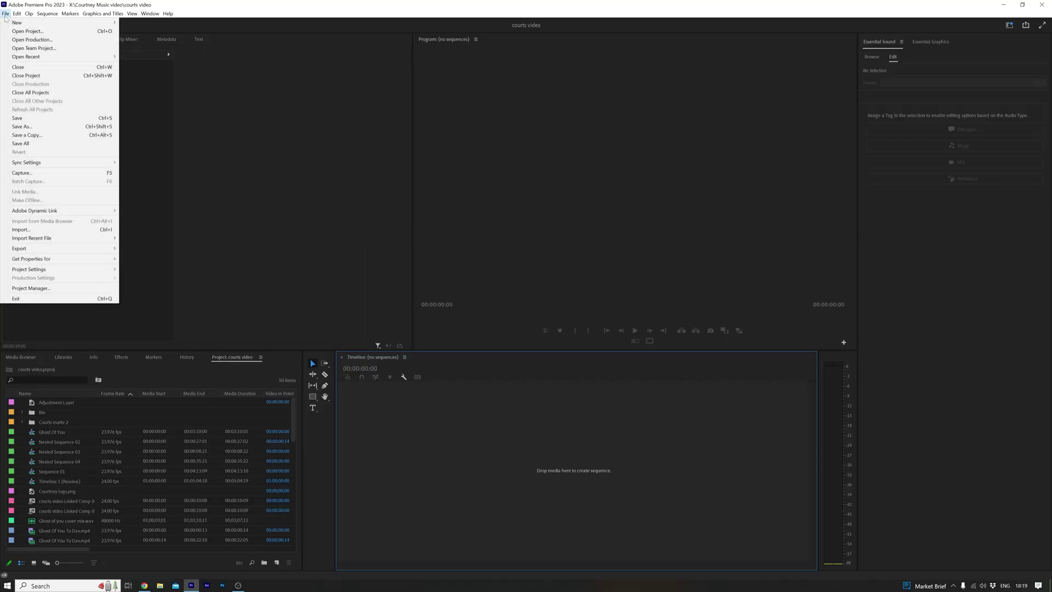
pyautogui.click(43, 231)
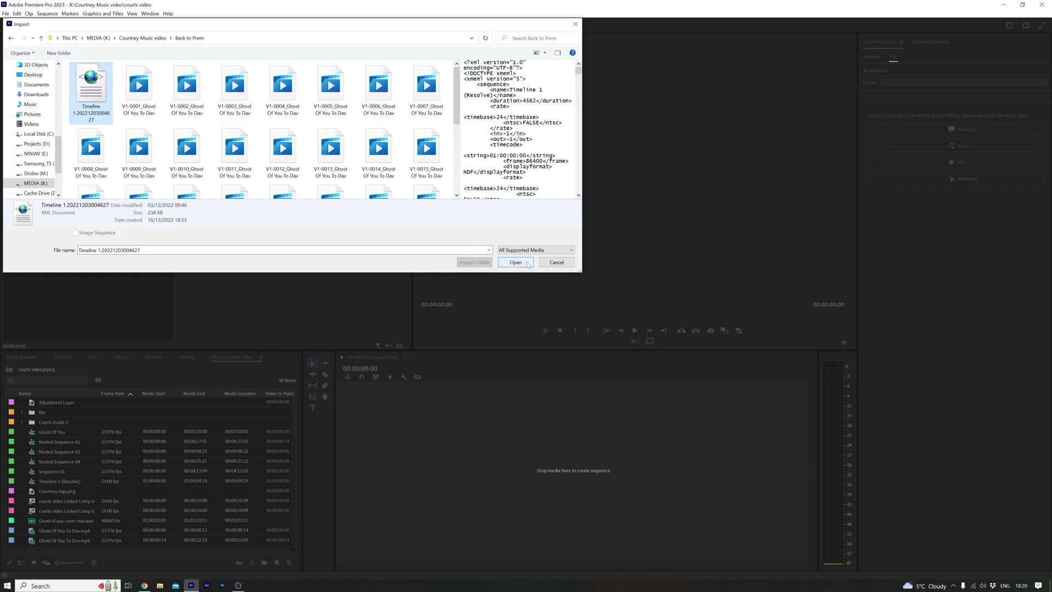
pyautogui.click(516, 262)
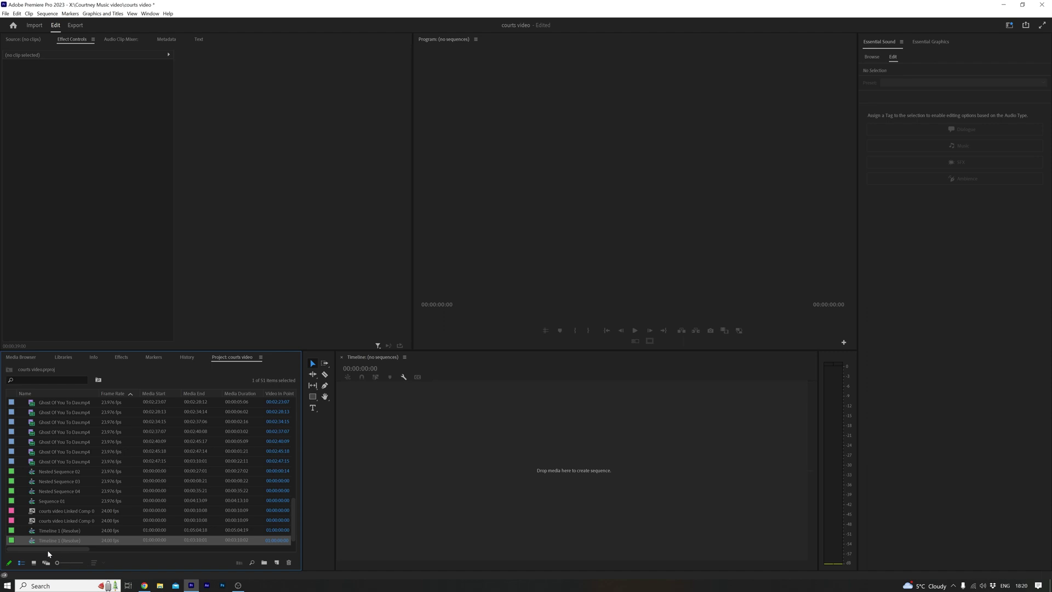
pyautogui.doubleClick(35, 544)
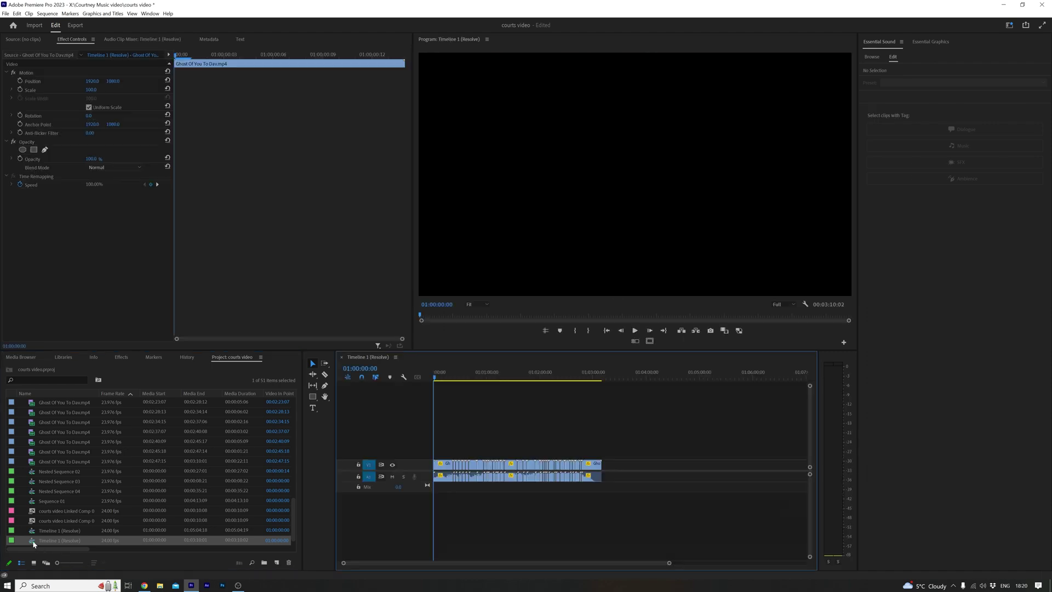
pyautogui.click(448, 374)
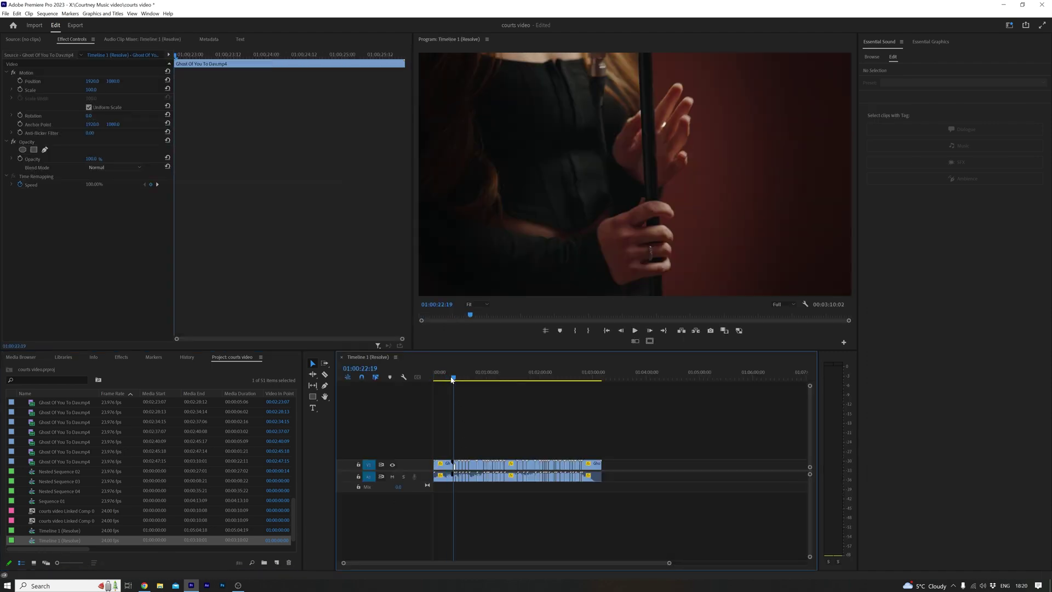